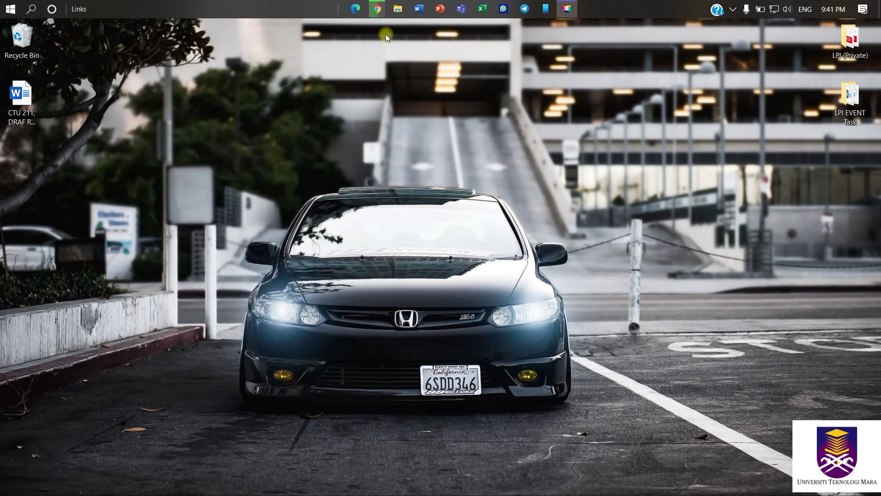
Open Google Chrome, search the web for multisim and open the Multisim Live Online Circuit Simulator site.
{"action": "left_click", "coordinate": [378, 10]}
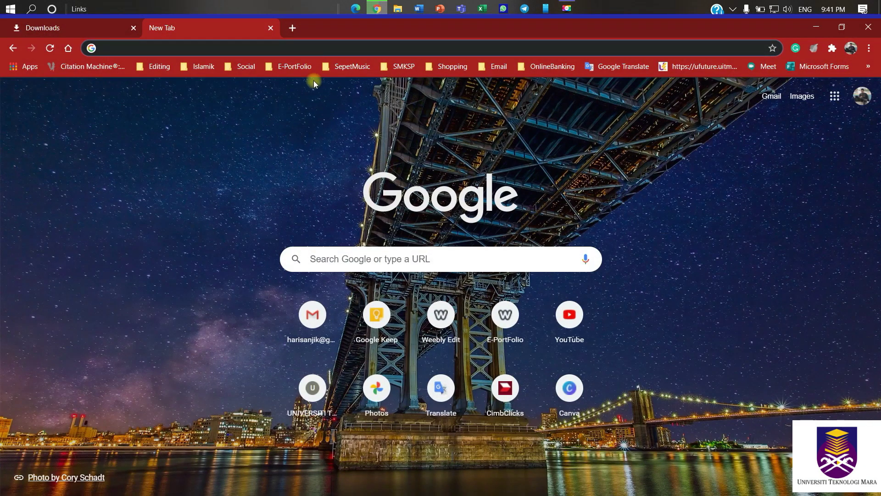
{"action": "left_click", "coordinate": [275, 49]}
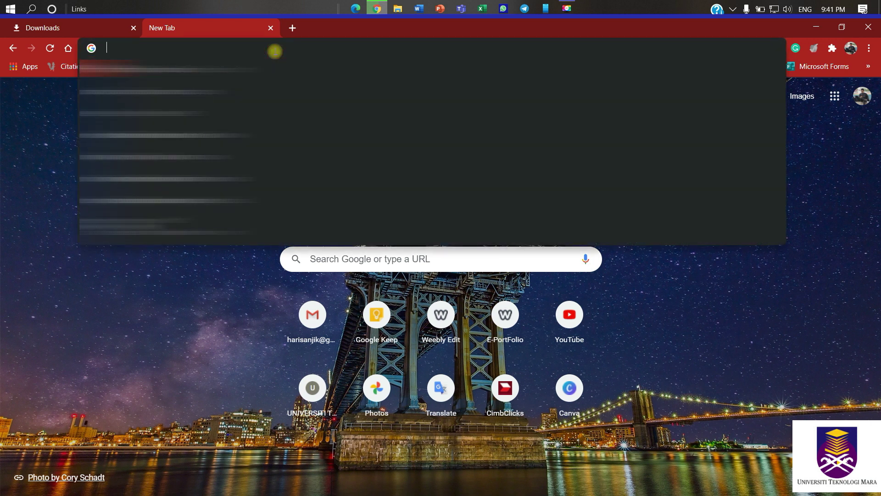
{"action": "type", "text": "multi"}
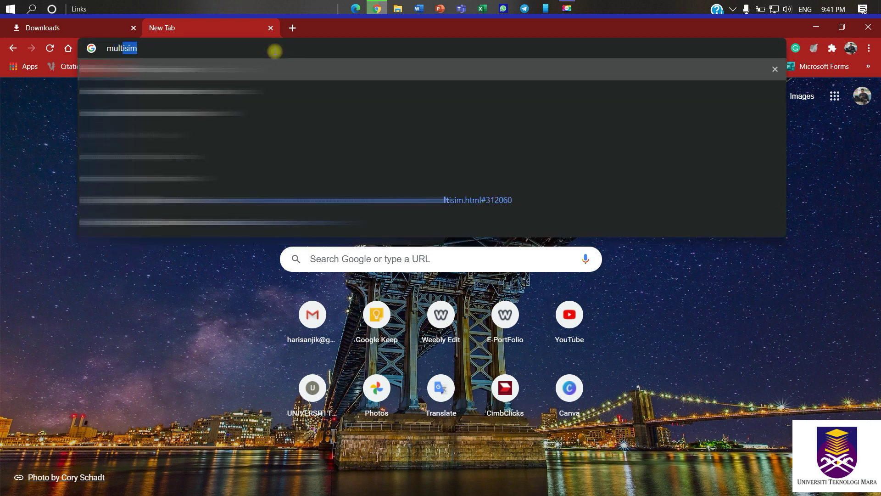
{"action": "type", "text": "sim"}
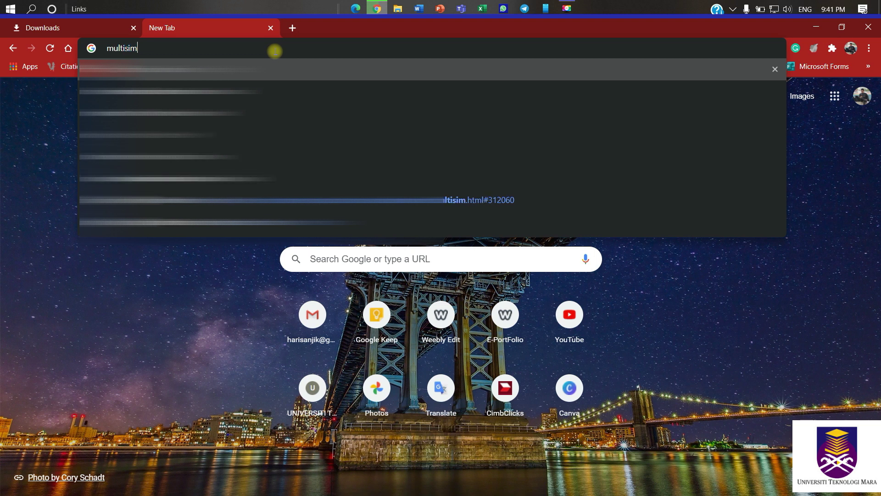
{"action": "key", "text": "Return"}
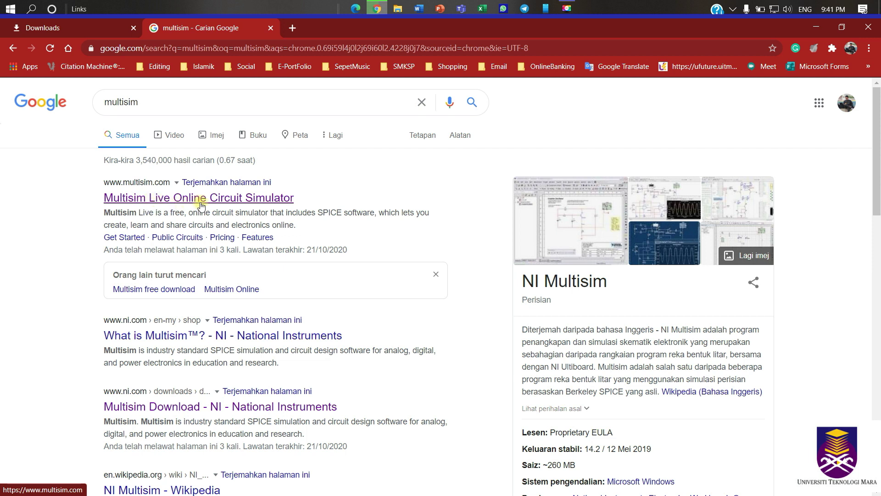
{"action": "left_click", "coordinate": [221, 202]}
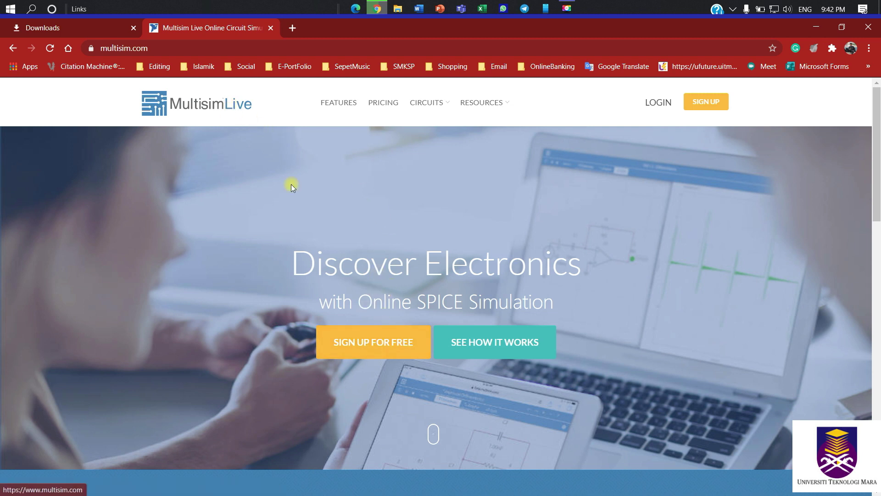
Start the free Multisim Live sign-up and set the role for the new NI account to Student.
{"action": "left_click", "coordinate": [375, 347]}
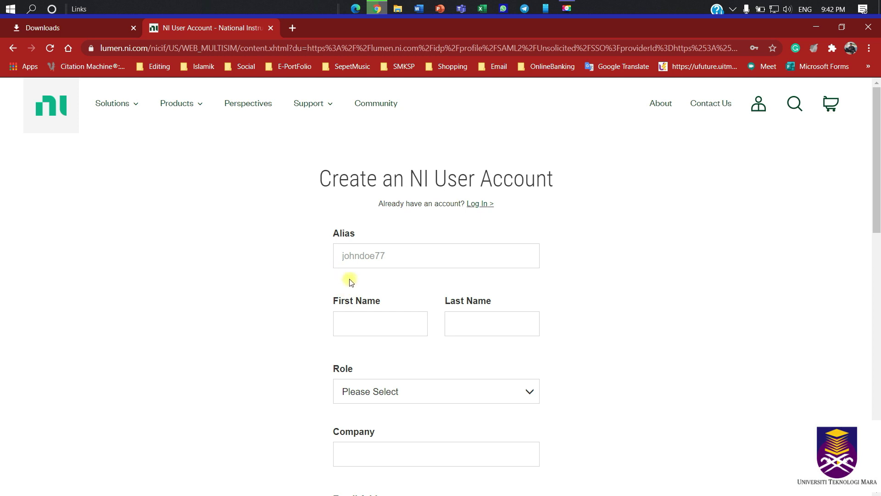
{"action": "scroll", "coordinate": [374, 171], "scroll_direction": "down", "scroll_amount": 3}
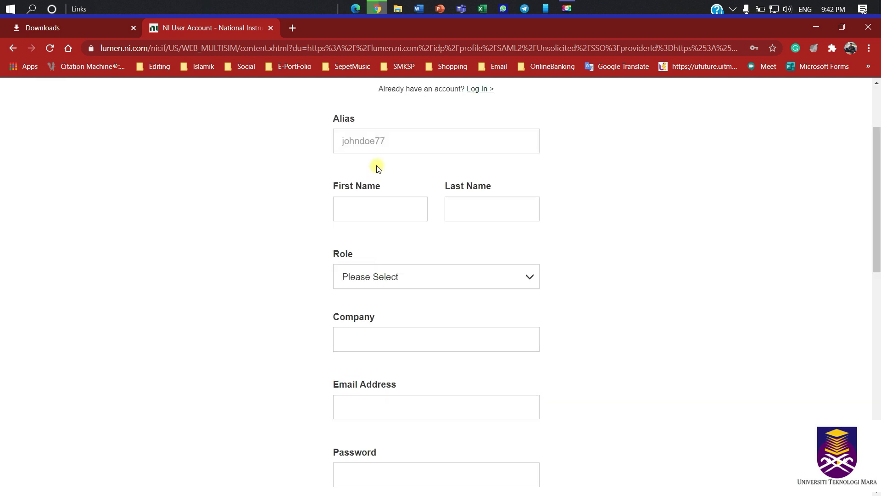
{"action": "left_click", "coordinate": [377, 168]}
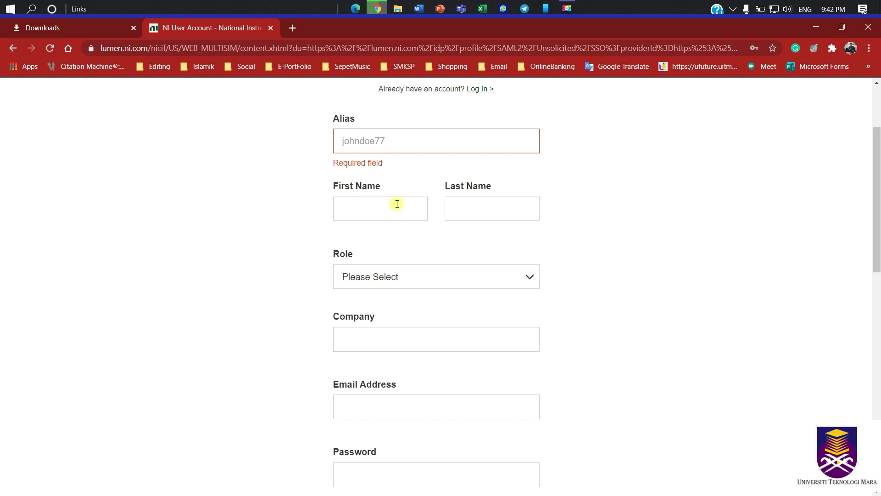
{"action": "scroll", "coordinate": [443, 231], "scroll_direction": "down", "scroll_amount": 3}
{"action": "left_click", "coordinate": [400, 164]}
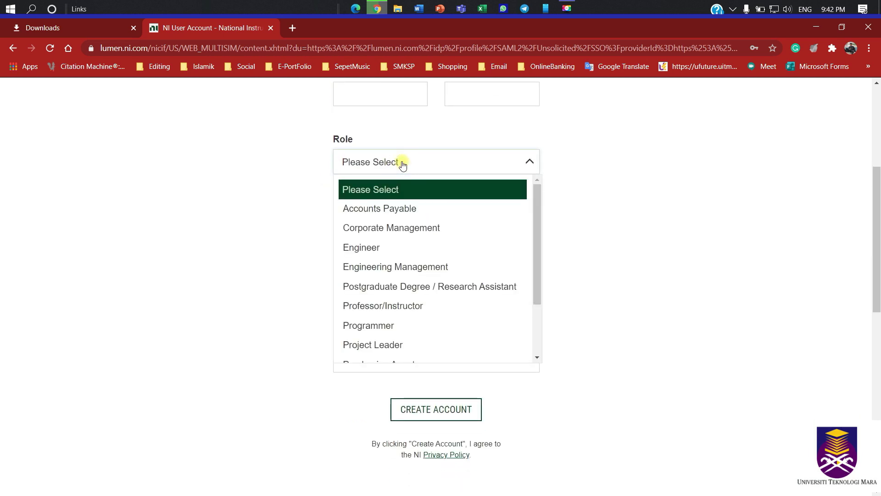
{"action": "scroll", "coordinate": [394, 248], "scroll_direction": "down", "scroll_amount": 3}
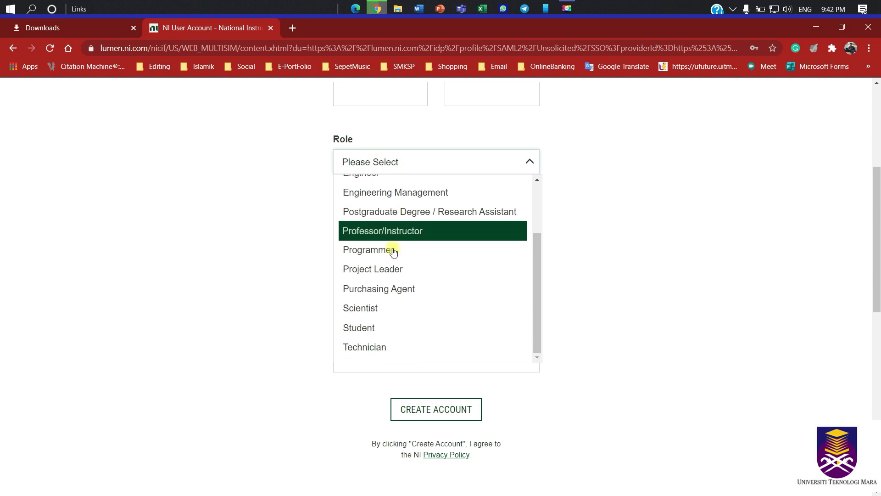
{"action": "left_click", "coordinate": [382, 329]}
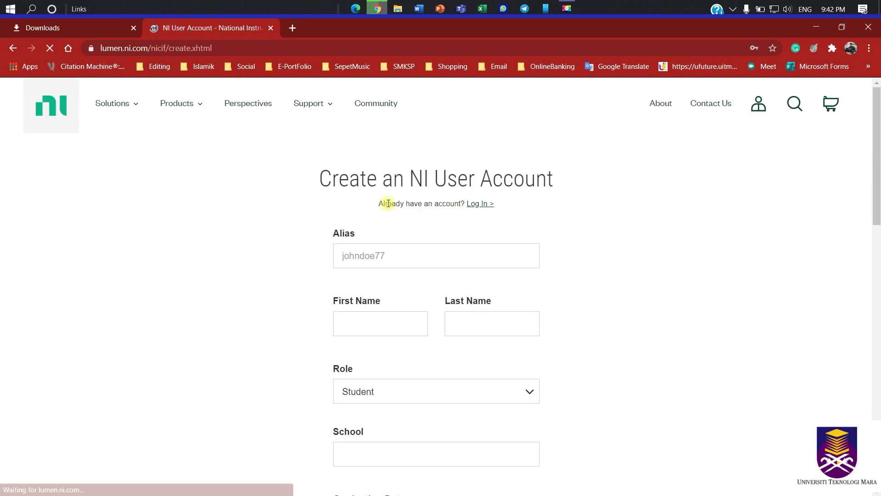
Set the school to UiTM Pasir Gudang from the suggested places.
{"action": "scroll", "coordinate": [354, 216], "scroll_direction": "down", "scroll_amount": 3}
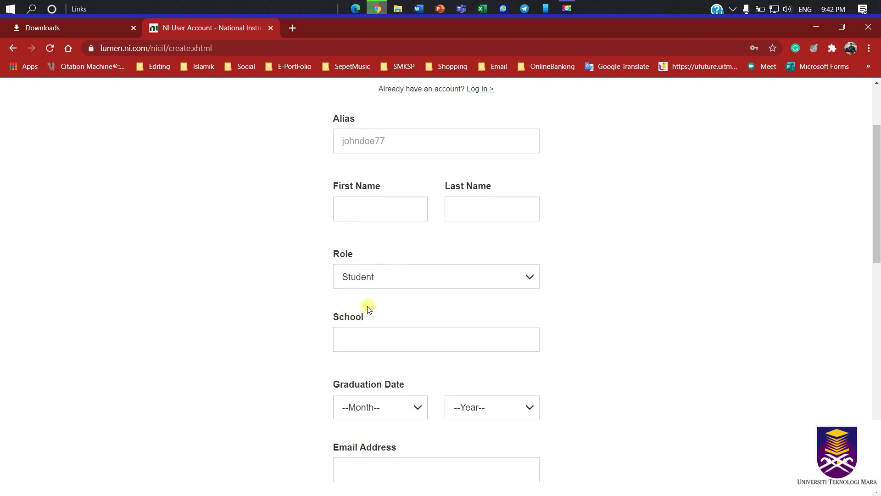
{"action": "left_click", "coordinate": [364, 337]}
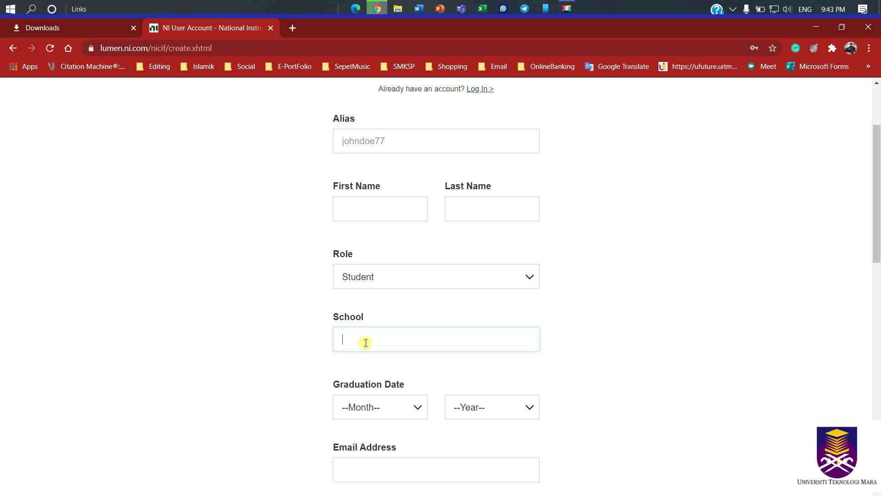
{"action": "type", "text": "itm "}
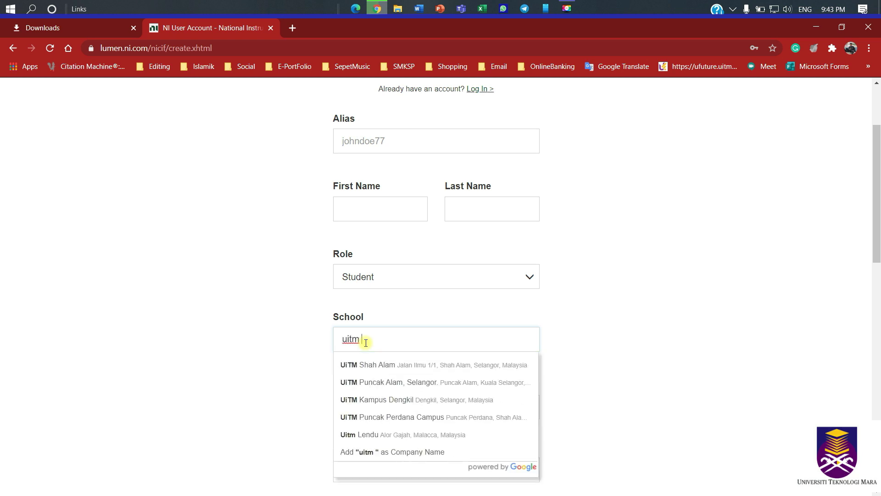
{"action": "type", "text": "pas"}
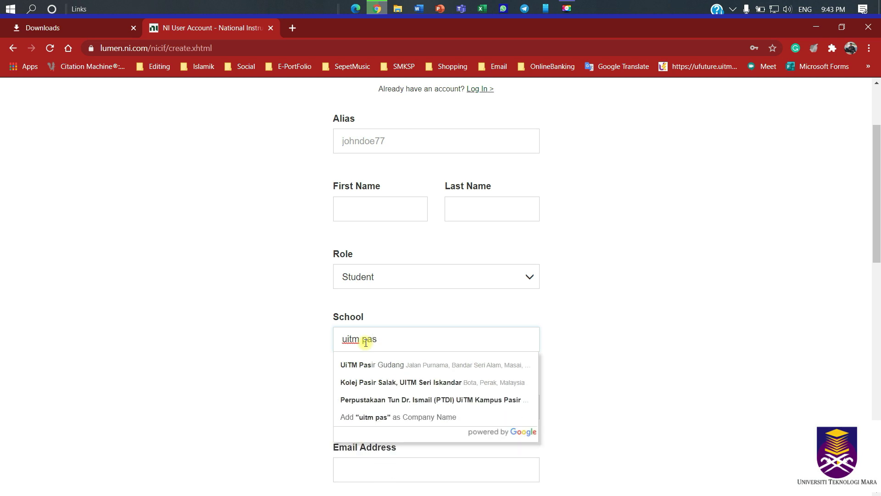
{"action": "left_click", "coordinate": [371, 374]}
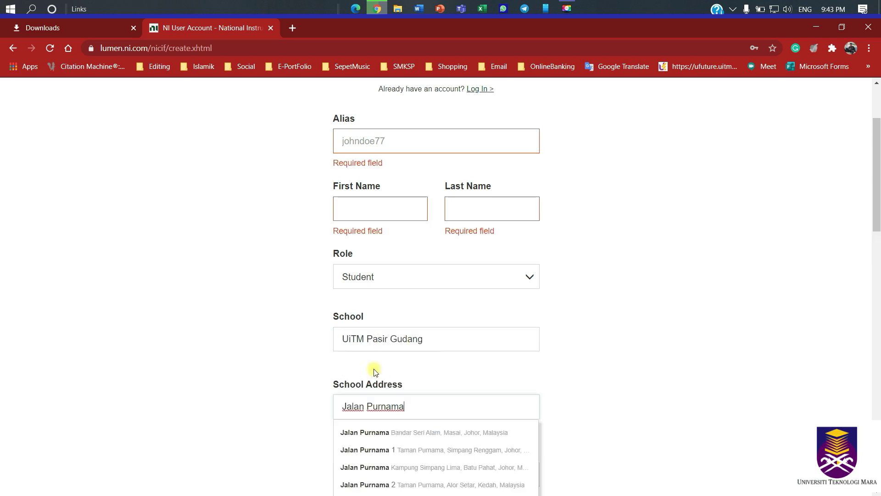
Dismiss the school address suggestions and set the province to Johor.
{"action": "scroll", "coordinate": [322, 350], "scroll_direction": "down", "scroll_amount": 2}
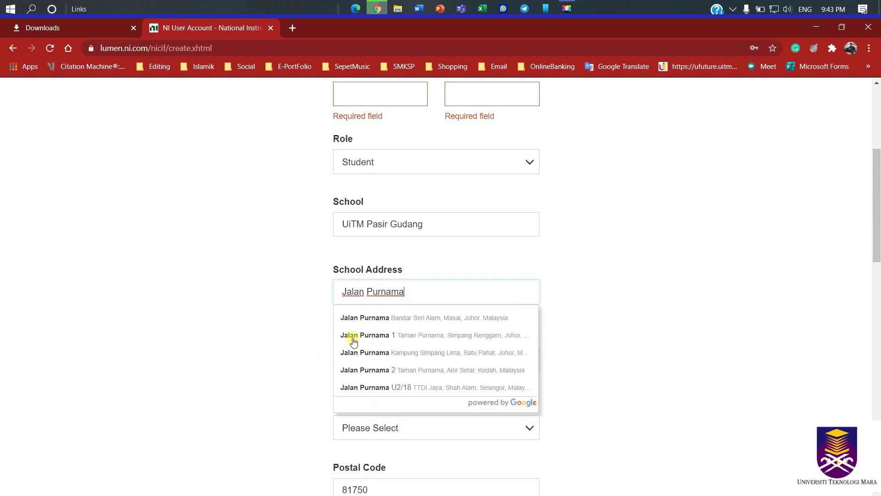
{"action": "scroll", "coordinate": [305, 299], "scroll_direction": "down", "scroll_amount": 2}
{"action": "left_click", "coordinate": [307, 299]}
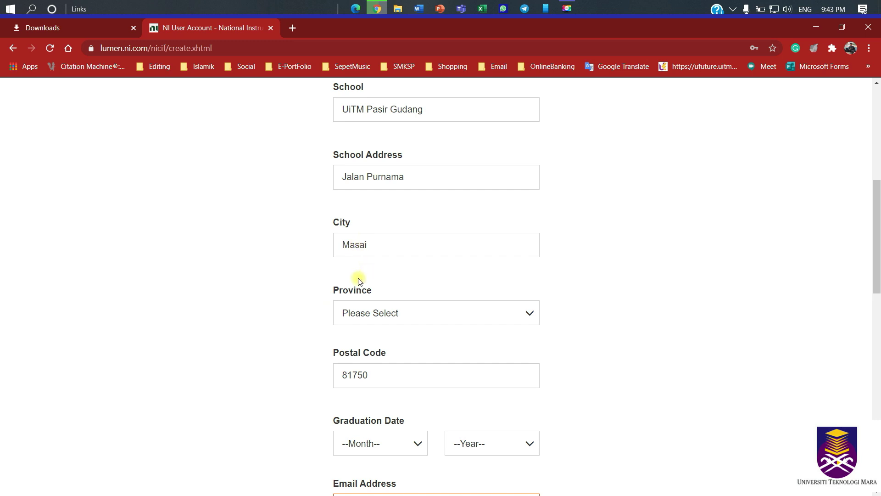
{"action": "left_click", "coordinate": [358, 309]}
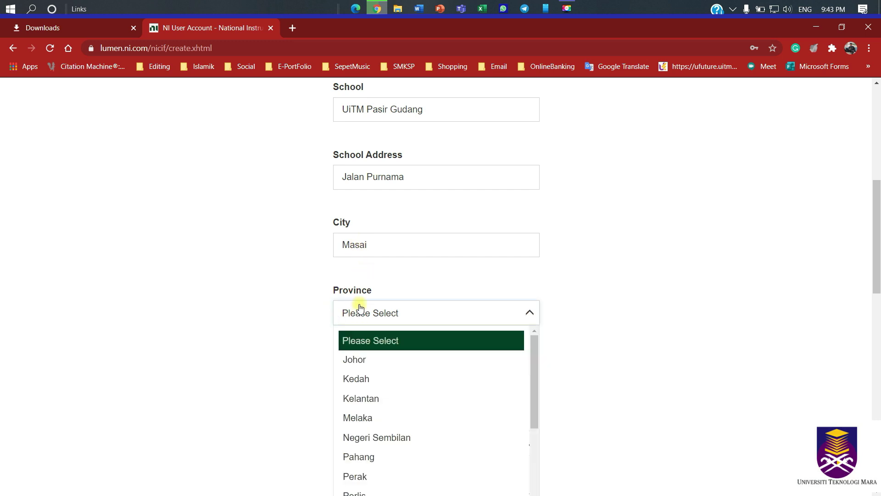
{"action": "left_click", "coordinate": [372, 360]}
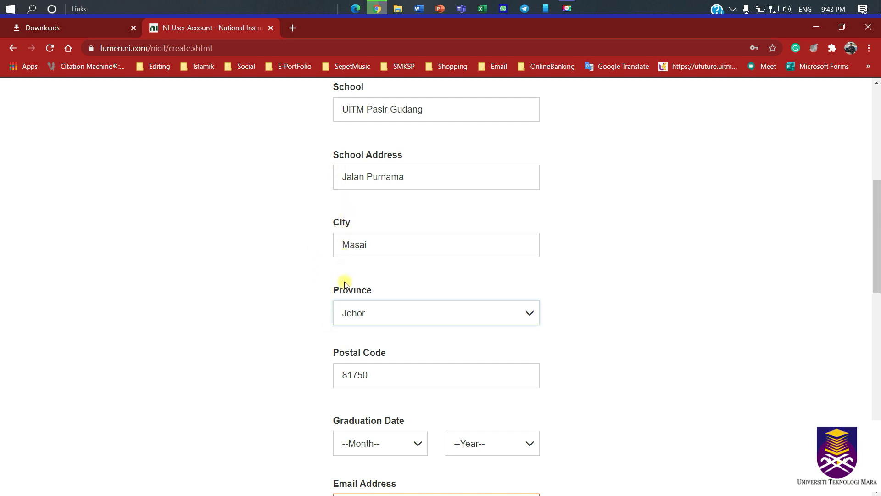
Examine the remaining sign-up fields for graduation date, email address and password, and the option to create the account.
{"action": "scroll", "coordinate": [343, 283], "scroll_direction": "down", "scroll_amount": 3}
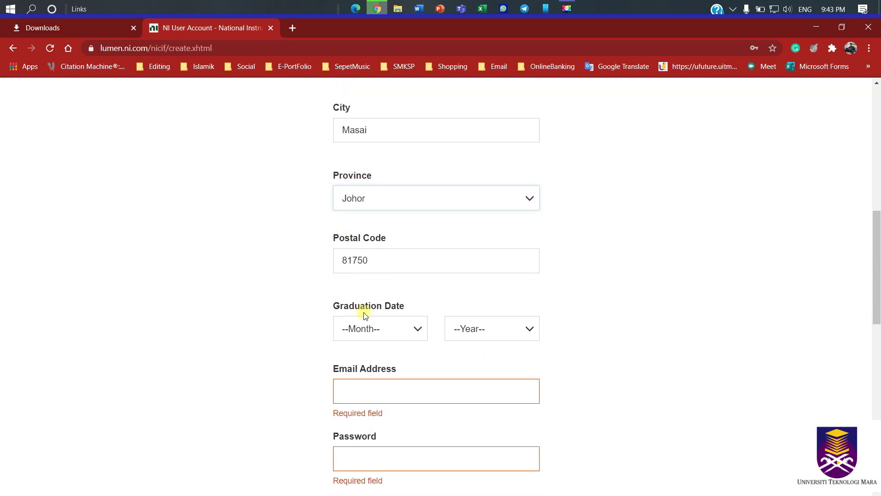
{"action": "left_click", "coordinate": [380, 330]}
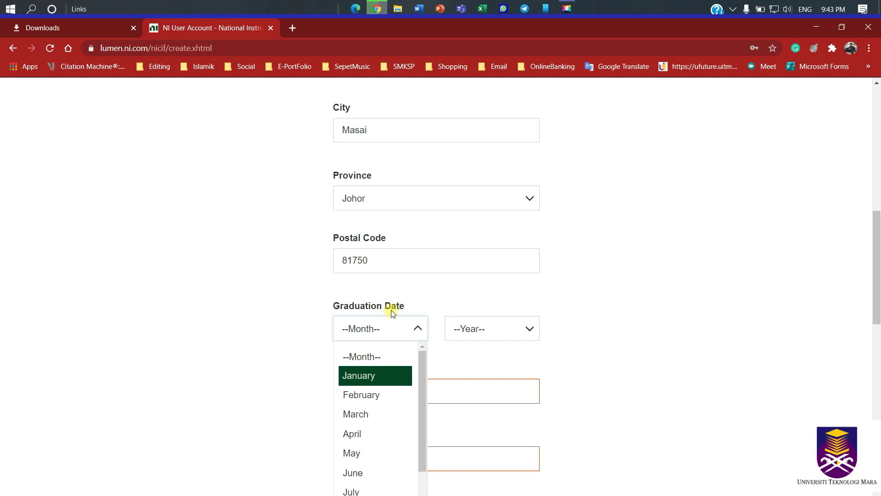
{"action": "triple_click", "coordinate": [392, 313]}
{"action": "scroll", "coordinate": [380, 324], "scroll_direction": "down", "scroll_amount": 1}
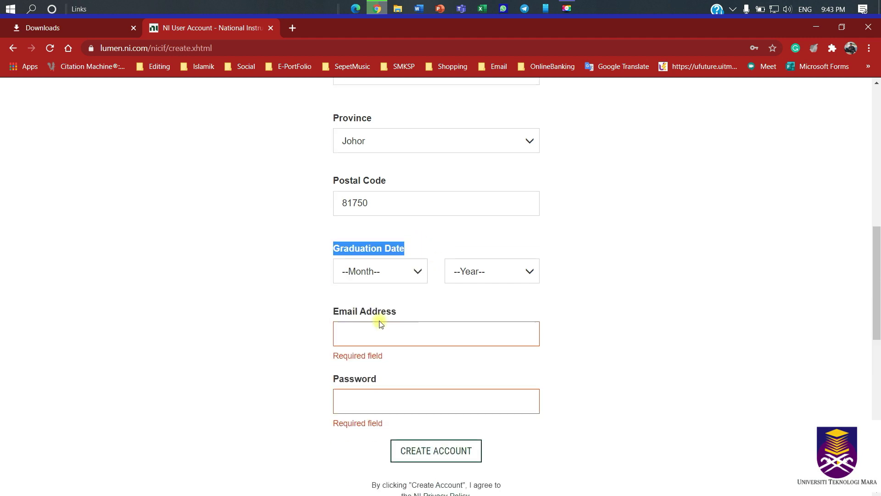
{"action": "left_click", "coordinate": [357, 333]}
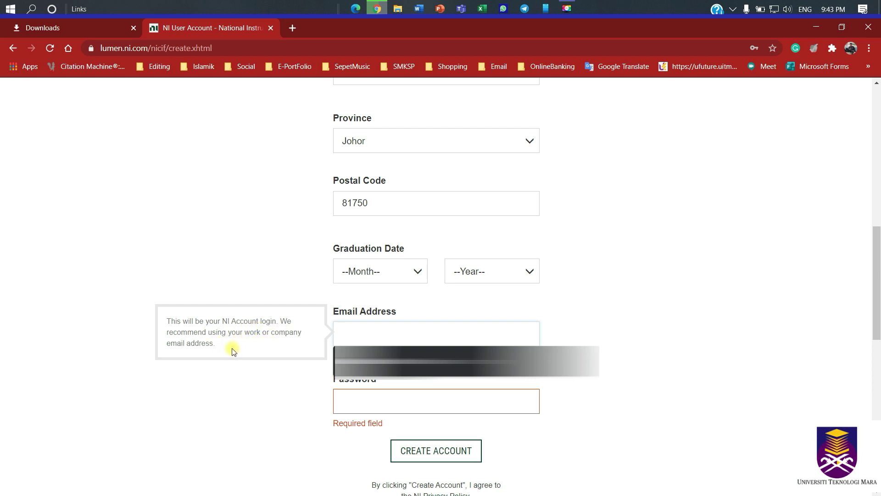
{"action": "left_click", "coordinate": [255, 388]}
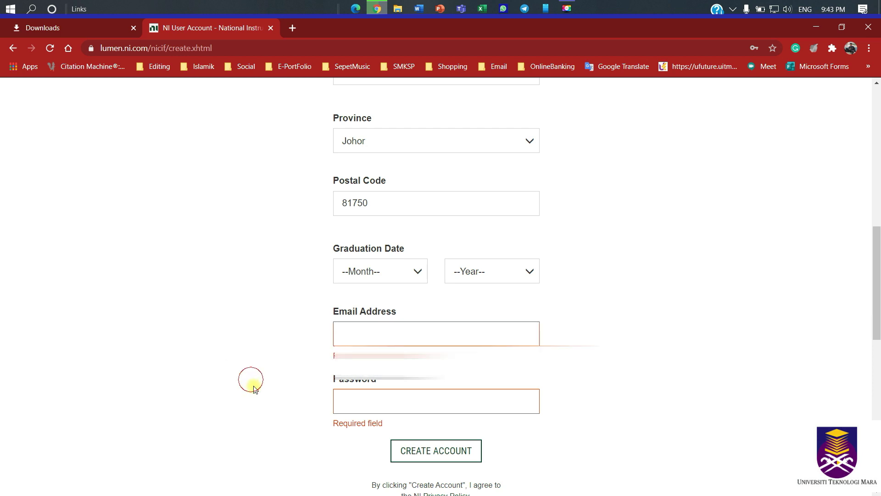
{"action": "left_click", "coordinate": [353, 332]}
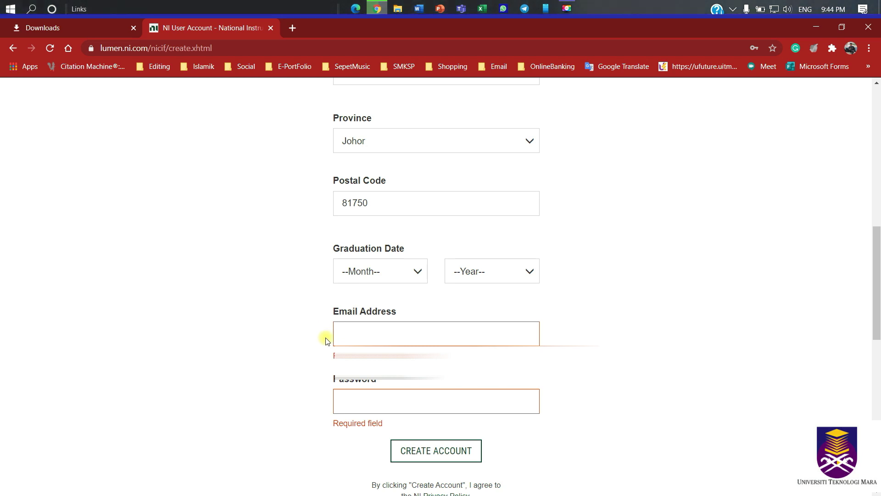
{"action": "left_click", "coordinate": [337, 336]}
{"action": "left_click", "coordinate": [361, 331]}
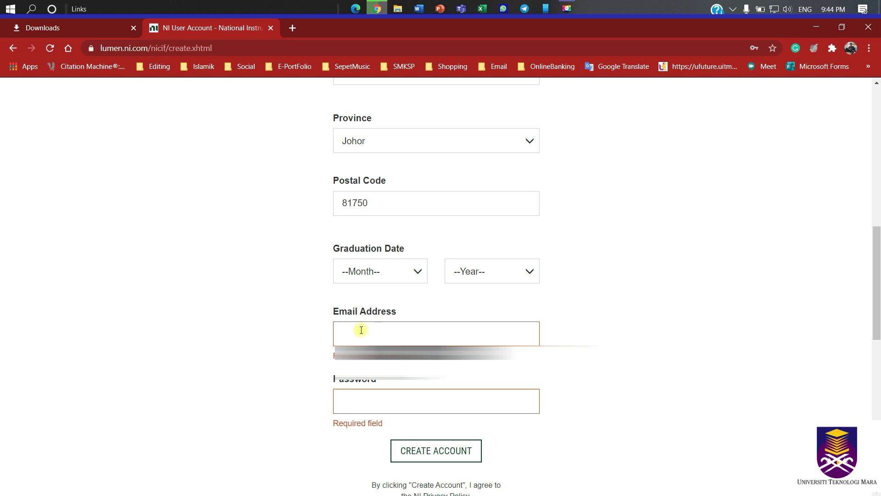
{"action": "left_click", "coordinate": [370, 399]}
{"action": "left_click", "coordinate": [265, 364]}
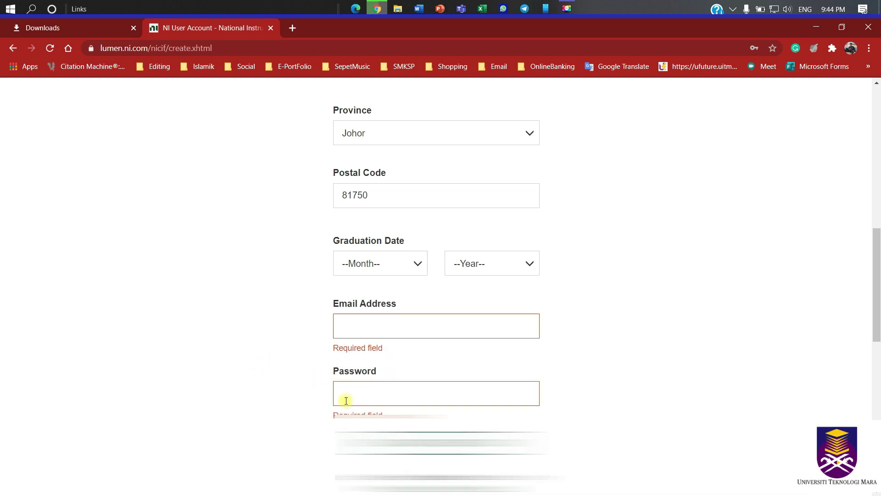
{"action": "scroll", "coordinate": [346, 401], "scroll_direction": "down", "scroll_amount": 1}
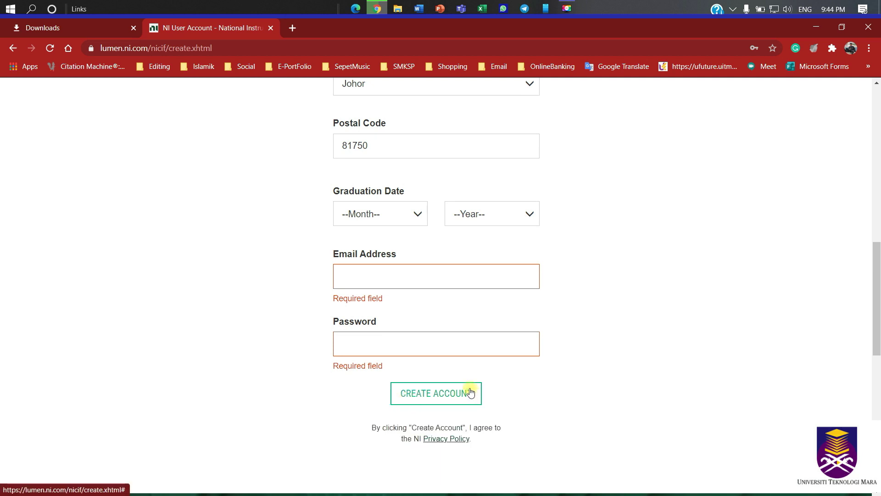
{"action": "scroll", "coordinate": [527, 383], "scroll_direction": "up", "scroll_amount": 2}
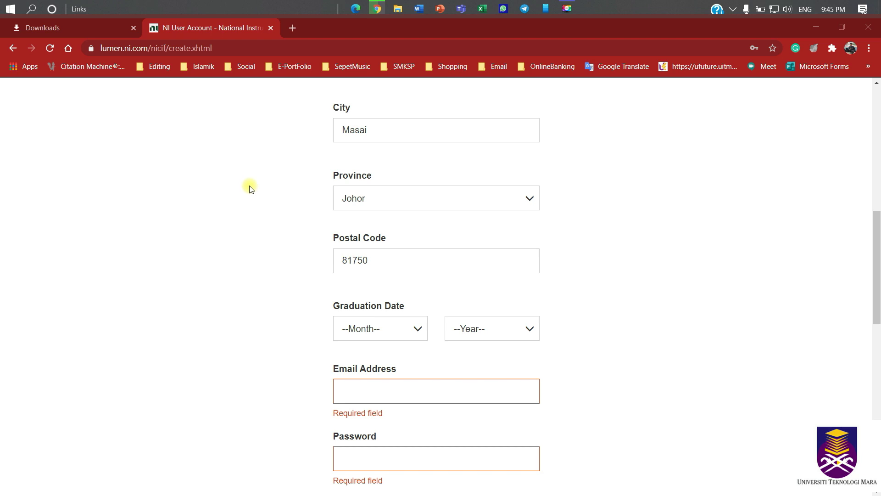
{"action": "scroll", "coordinate": [611, 330], "scroll_direction": "down", "scroll_amount": 1}
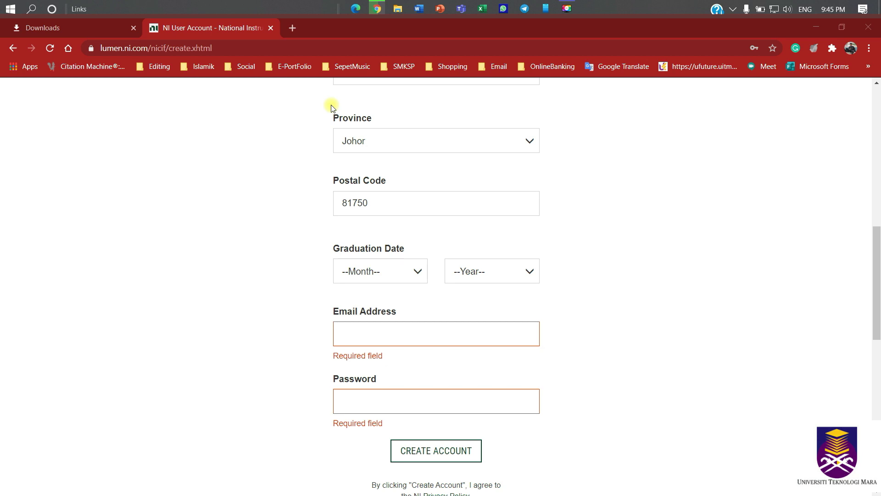
Switch to Outlook and follow the link in NI's message to confirm the new account's email address.
{"action": "left_click", "coordinate": [11, 8]}
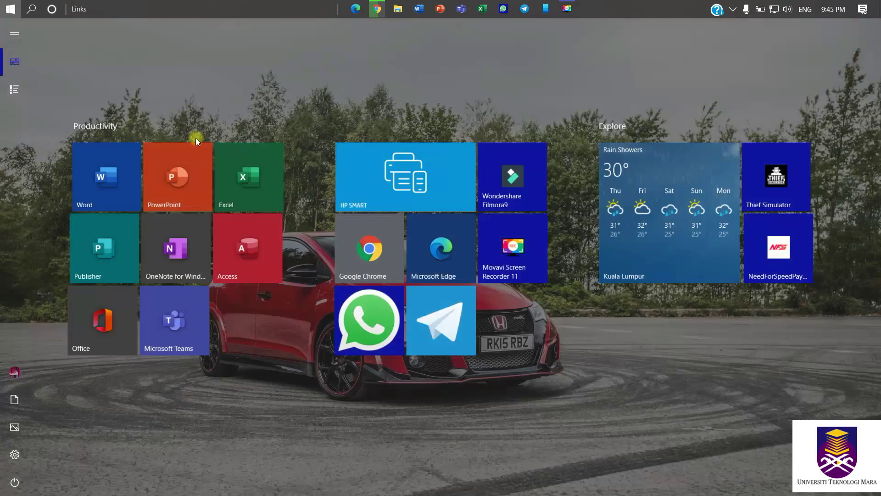
{"action": "left_click", "coordinate": [14, 88]}
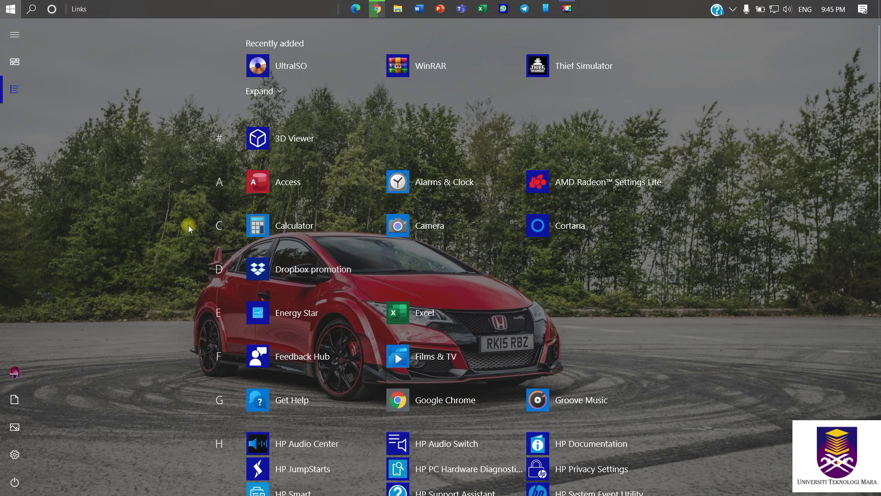
{"action": "type", "text": "ou"}
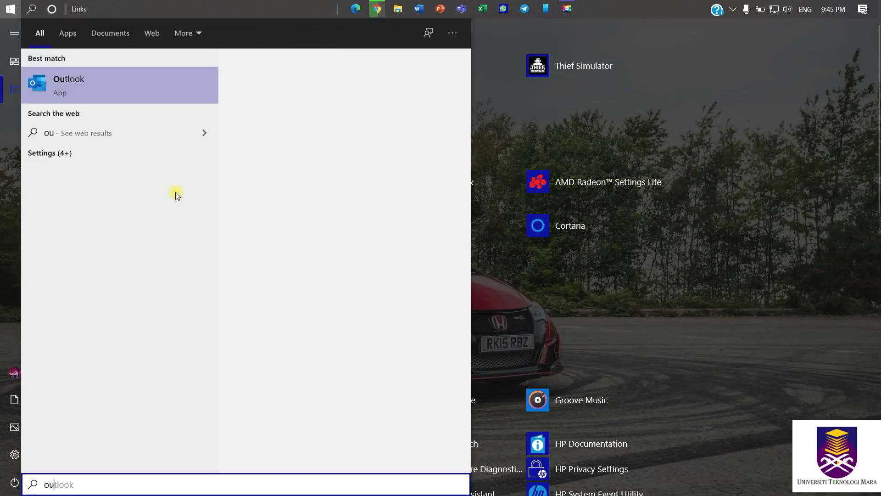
{"action": "type", "text": "tlook"}
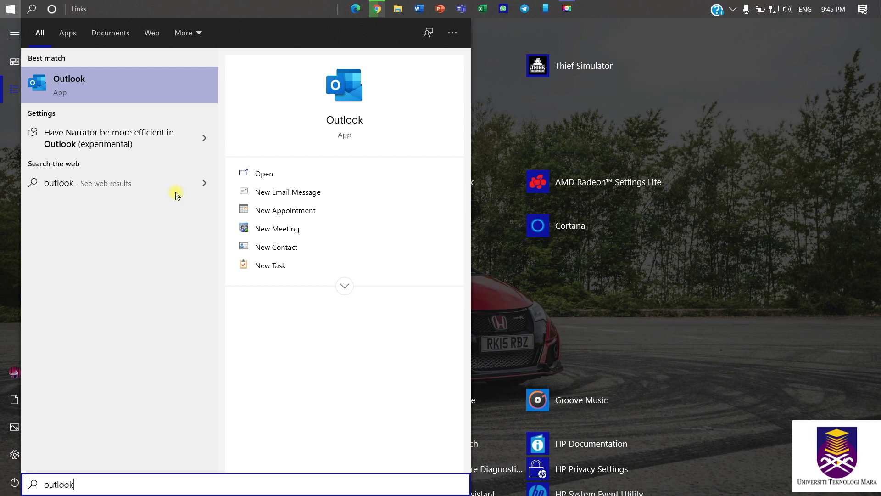
{"action": "left_click", "coordinate": [87, 88]}
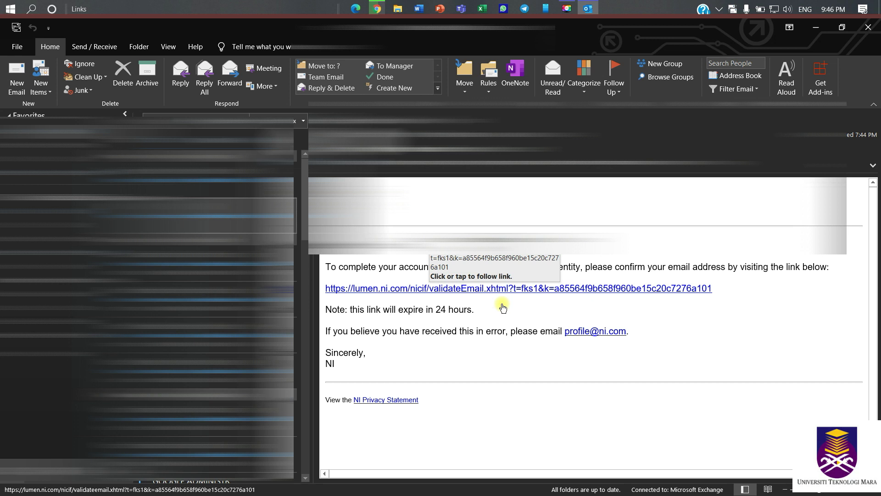
{"action": "left_click", "coordinate": [523, 289]}
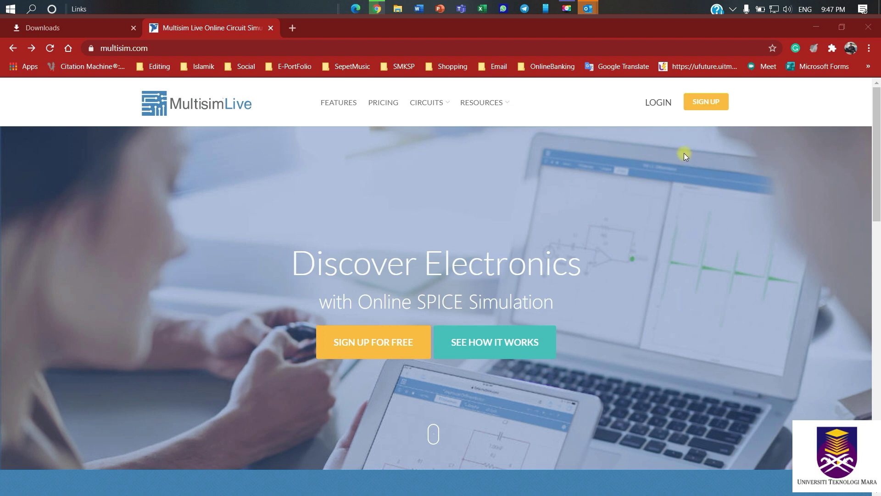
Log in to Multisim Live with the filled-in NI account credentials and start creating a circuit.
{"action": "left_click", "coordinate": [660, 107]}
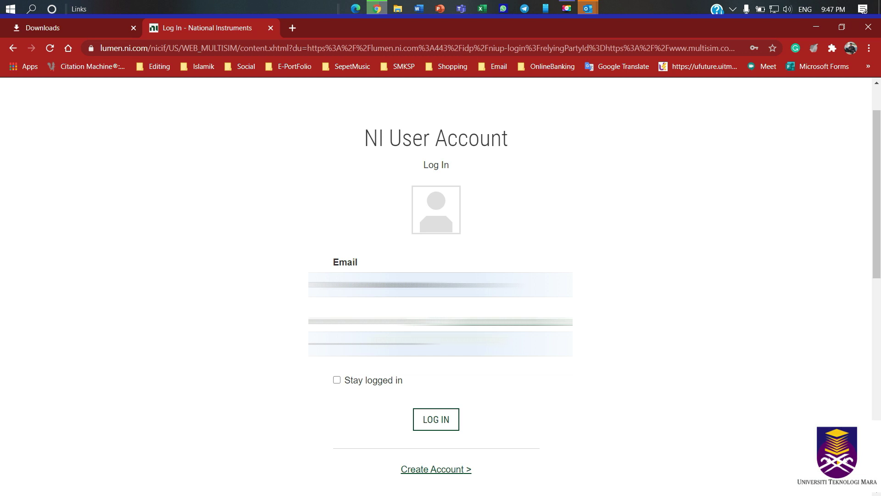
{"action": "key", "text": "Return"}
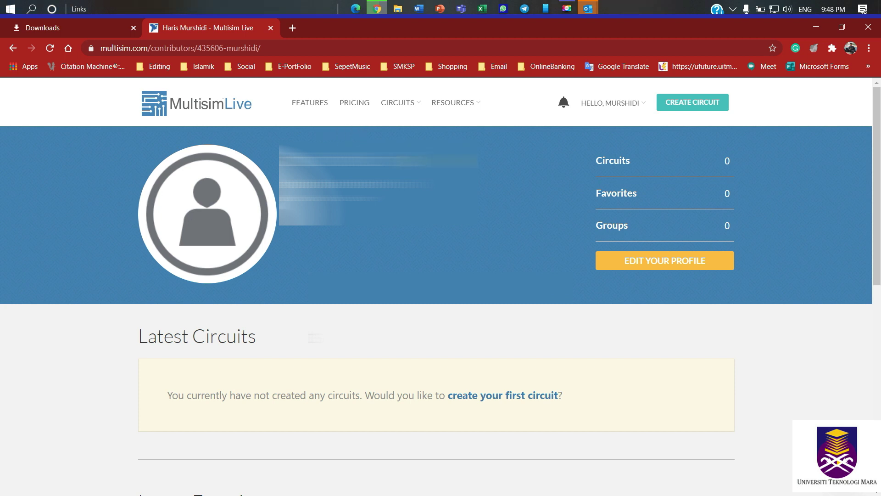
{"action": "left_click", "coordinate": [691, 106]}
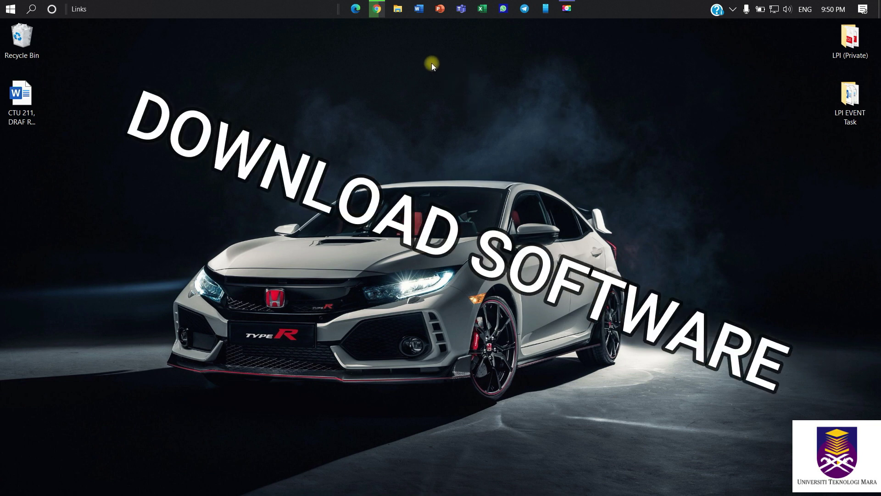
Switch to Chrome, search the web for multisim, and open National Instruments' Multisim Download page.
{"action": "mouse_move", "coordinate": [379, 10]}
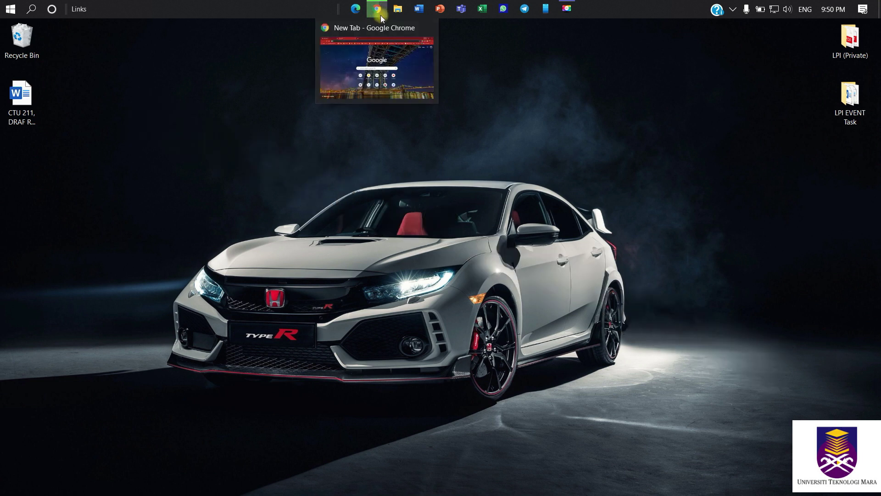
{"action": "left_click", "coordinate": [376, 51]}
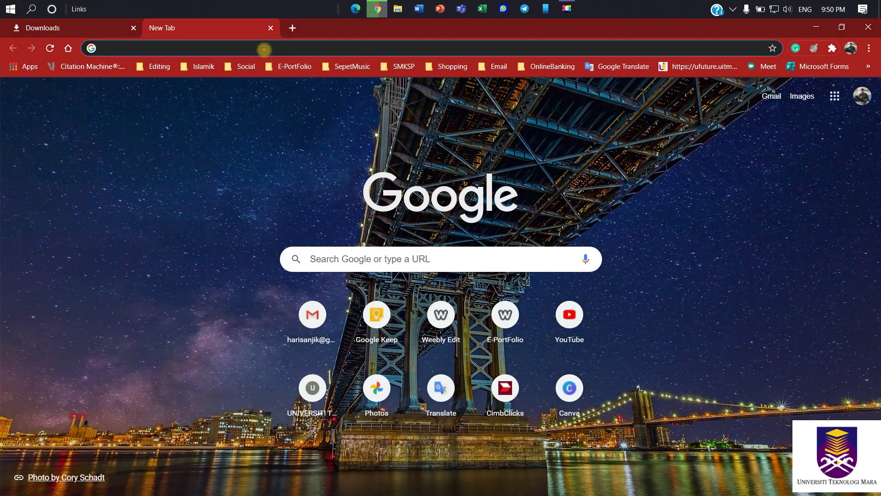
{"action": "left_click", "coordinate": [264, 49]}
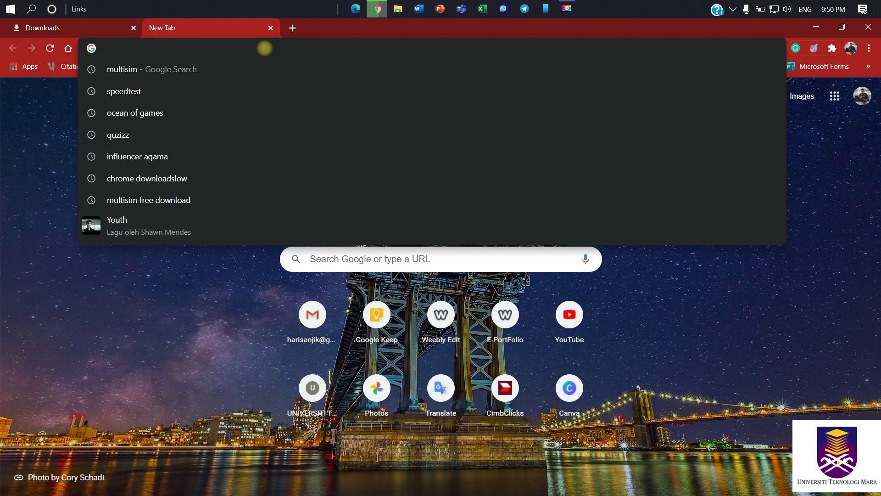
{"action": "type", "text": "multisim"}
{"action": "key", "text": "BackSpace"}
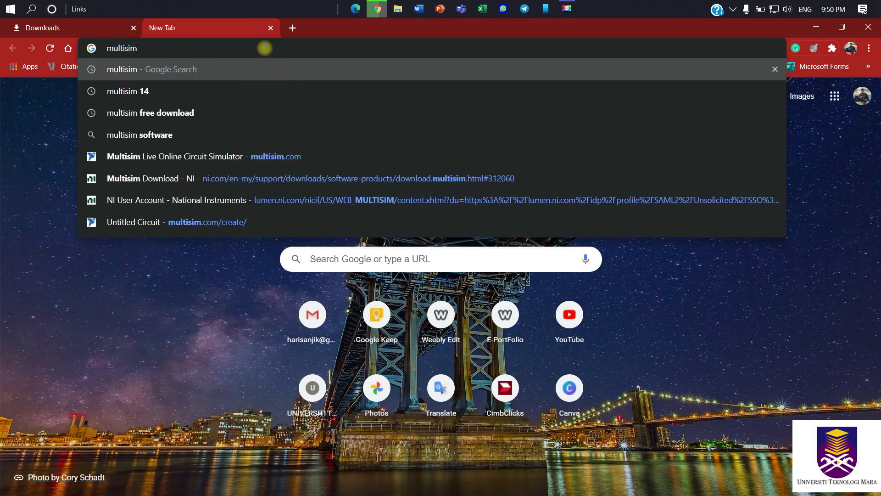
{"action": "key", "text": "Return"}
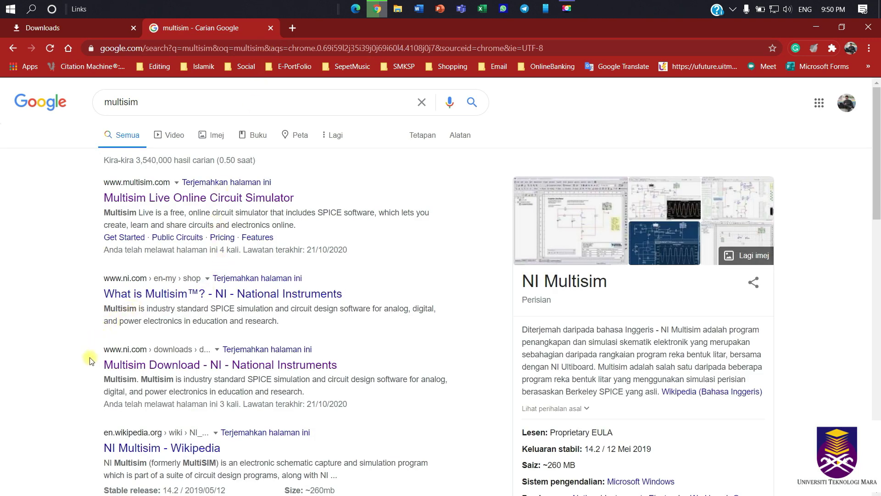
{"action": "scroll", "coordinate": [90, 361], "scroll_direction": "down", "scroll_amount": 1}
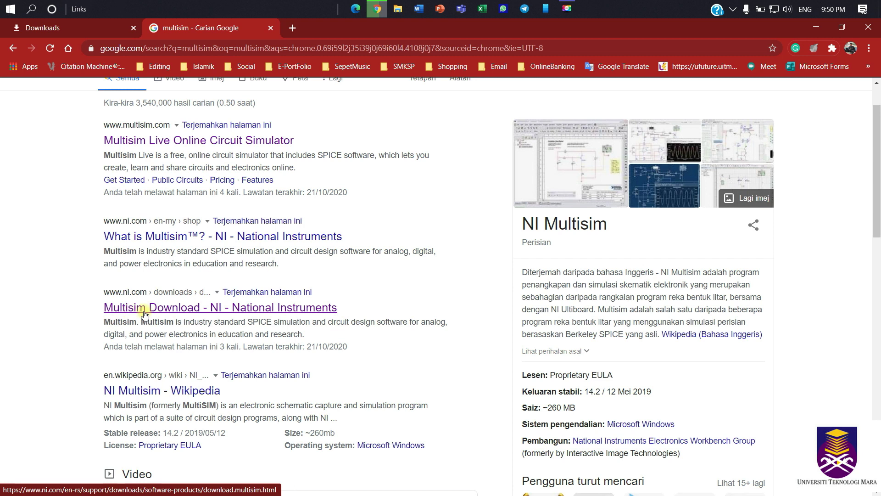
{"action": "left_click", "coordinate": [175, 313]}
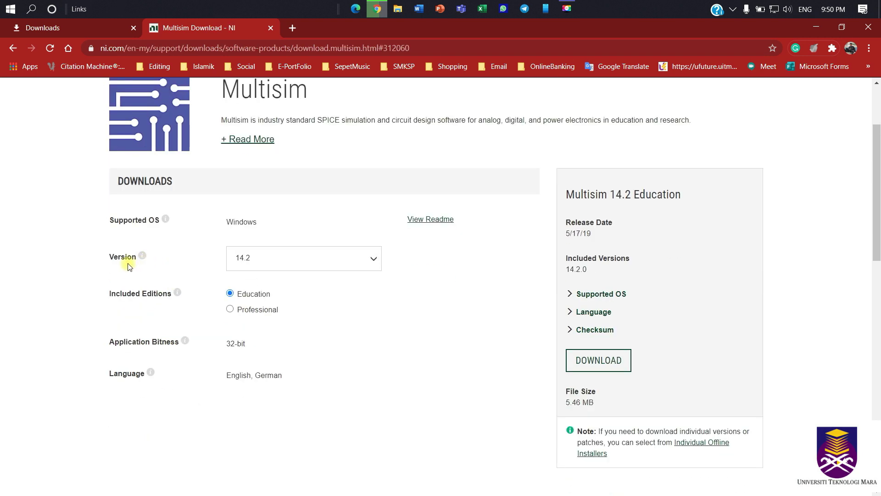
Review the available Multisim versions and choose version 14.2 for the download.
{"action": "left_click", "coordinate": [259, 264]}
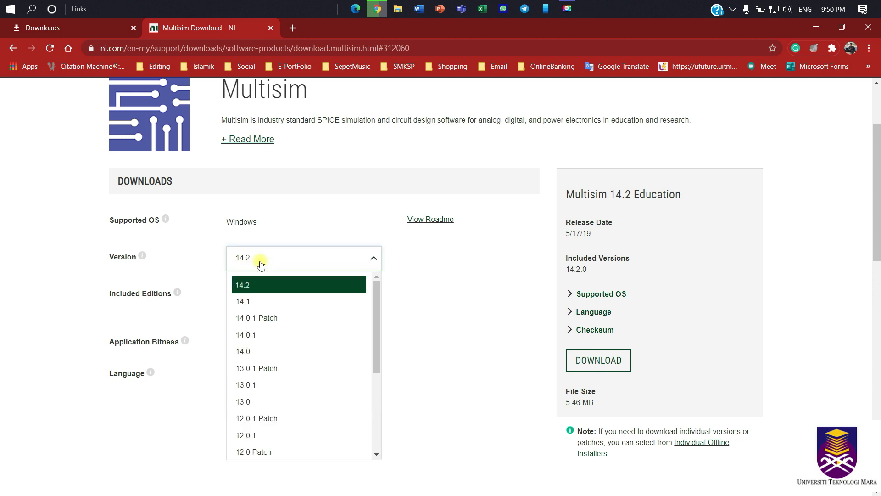
{"action": "scroll", "coordinate": [252, 301], "scroll_direction": "up", "scroll_amount": 2}
{"action": "scroll", "coordinate": [244, 322], "scroll_direction": "down", "scroll_amount": 4}
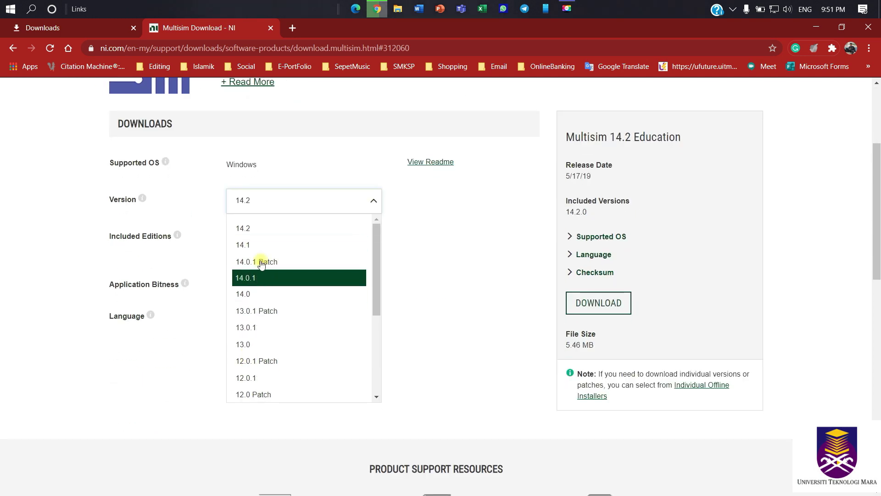
{"action": "left_click", "coordinate": [260, 229]}
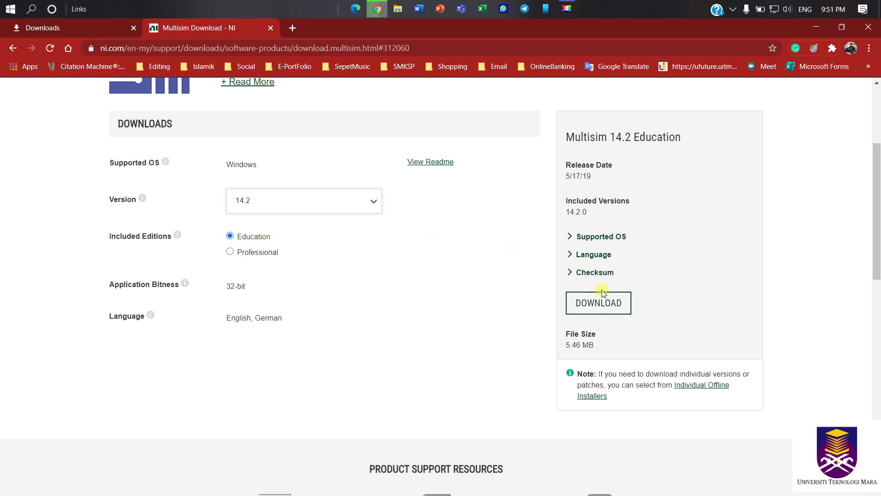
Download Multisim 14.2 Education, continuing past the account completion form, and save the installer ni-cds-educational_14.2_online_repack2 in Downloads.
{"action": "left_click", "coordinate": [595, 312]}
{"action": "left_click", "coordinate": [595, 313]}
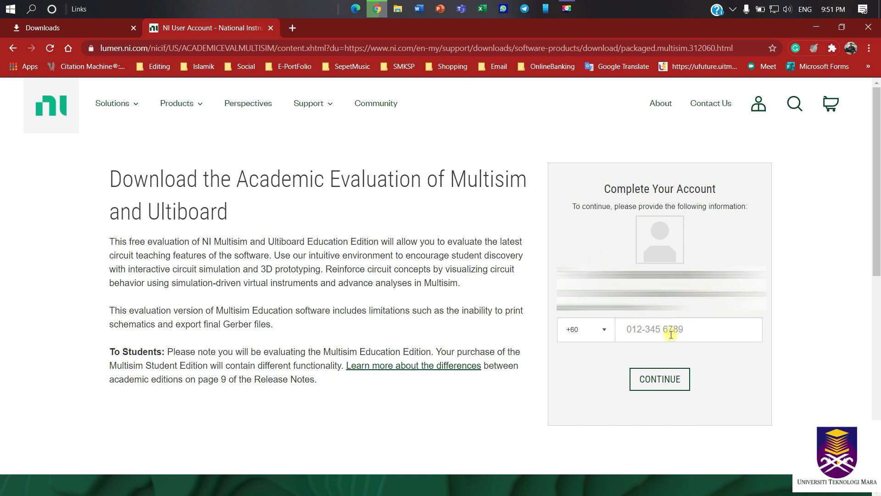
{"action": "left_click", "coordinate": [660, 379]}
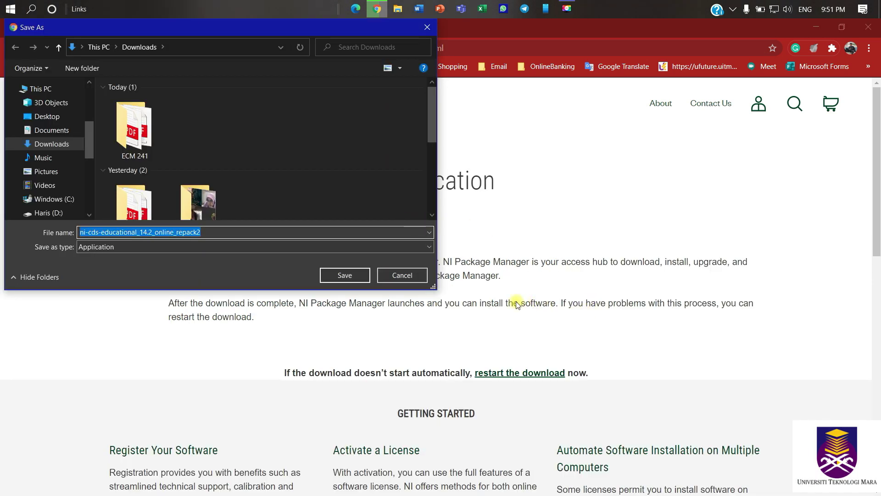
{"action": "left_click", "coordinate": [345, 275]}
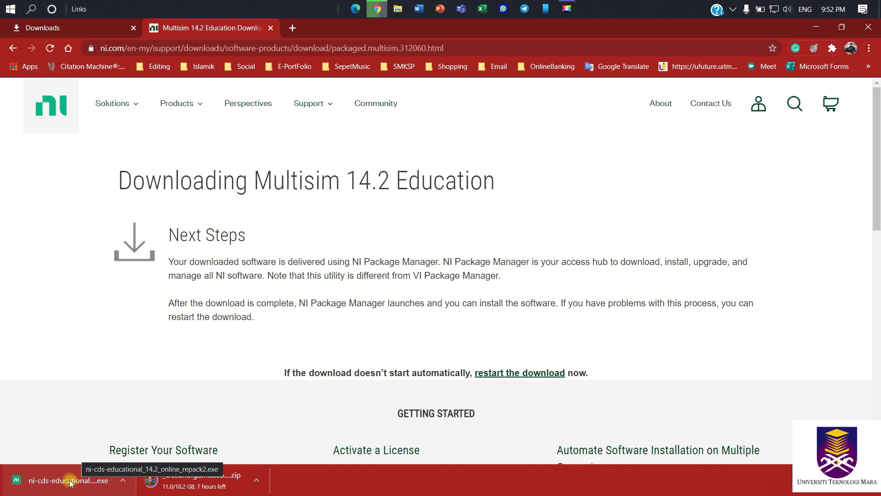
Run the downloaded installer and set up NI Package Manager, accepting its license agreement and keeping Disable Windows fast startup selected.
{"action": "left_click", "coordinate": [69, 481]}
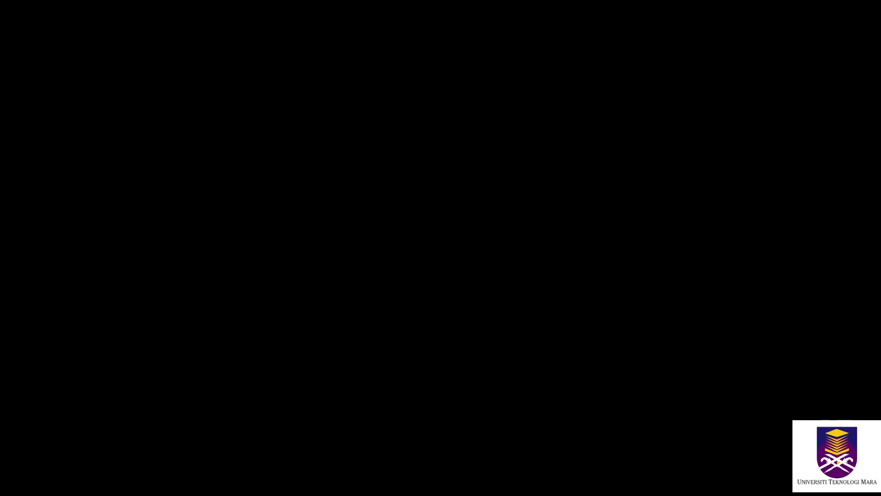
{"action": "left_click", "coordinate": [386, 327]}
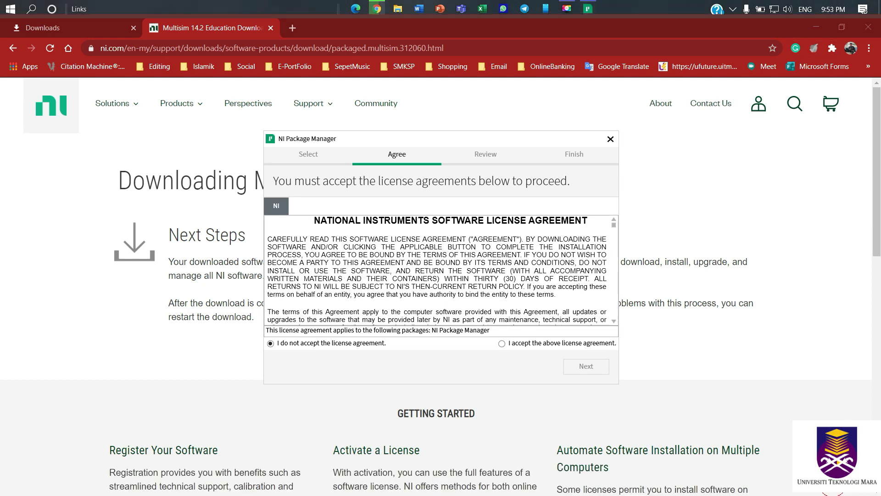
{"action": "left_click", "coordinate": [503, 344]}
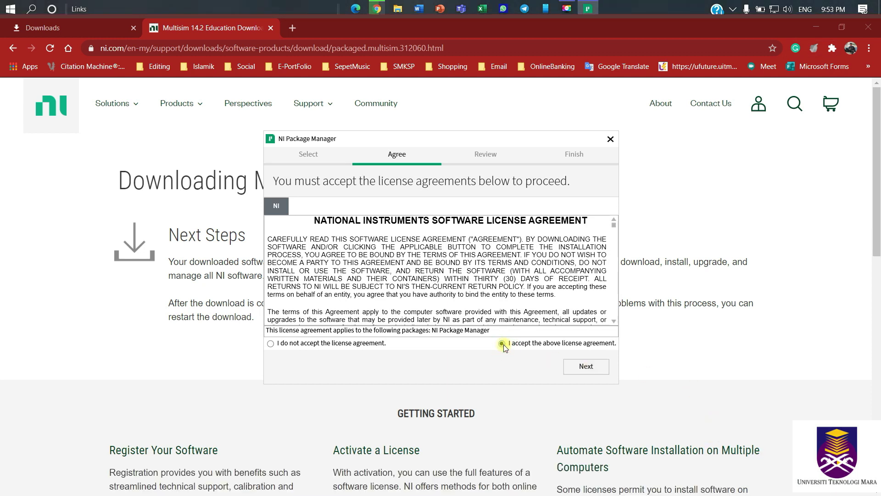
{"action": "left_click", "coordinate": [581, 367]}
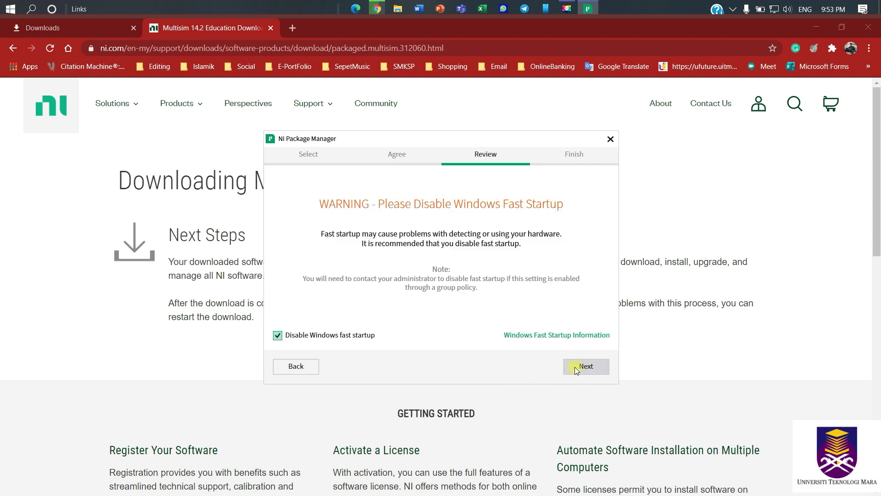
{"action": "left_click", "coordinate": [575, 367]}
{"action": "left_click", "coordinate": [575, 368]}
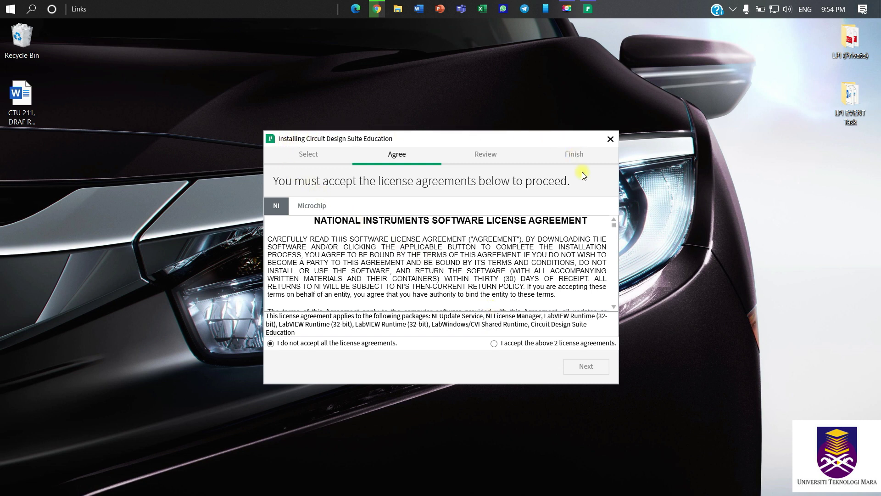
Install Circuit Design Suite Education, accepting both license agreements and allowing NI Update Service to check for updates periodically.
{"action": "left_click", "coordinate": [494, 343]}
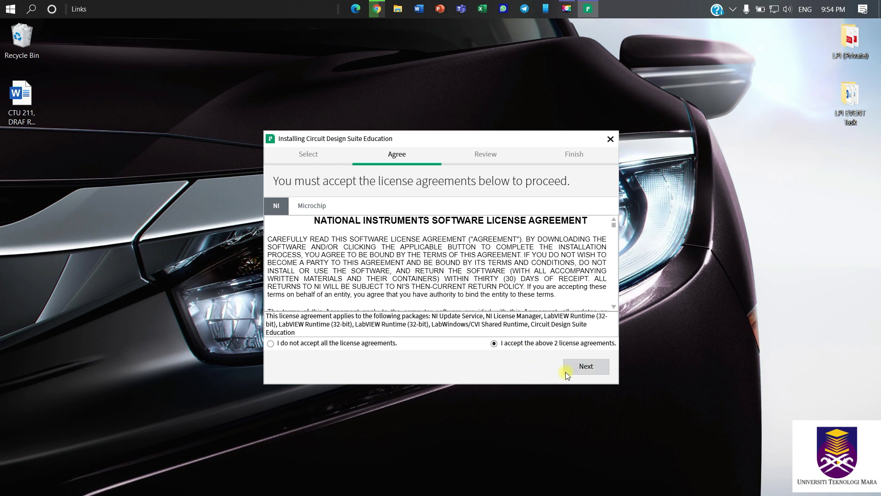
{"action": "left_click", "coordinate": [586, 367]}
{"action": "left_click", "coordinate": [585, 365]}
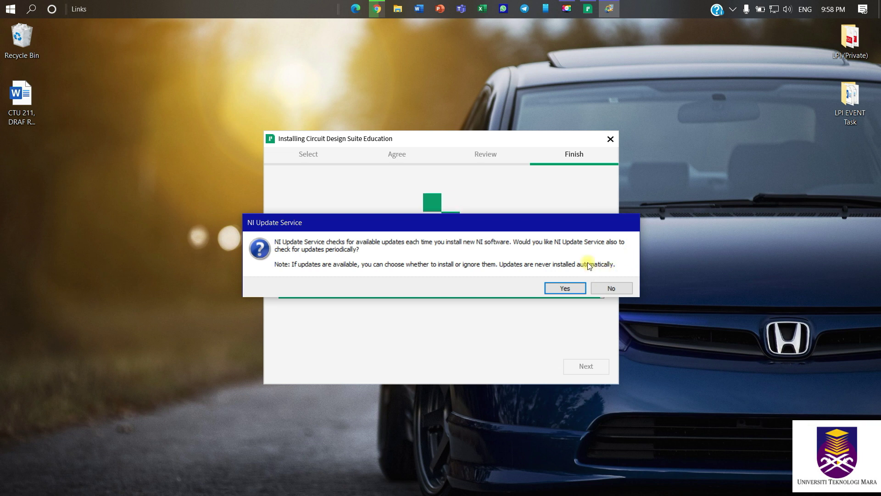
{"action": "left_click", "coordinate": [566, 288]}
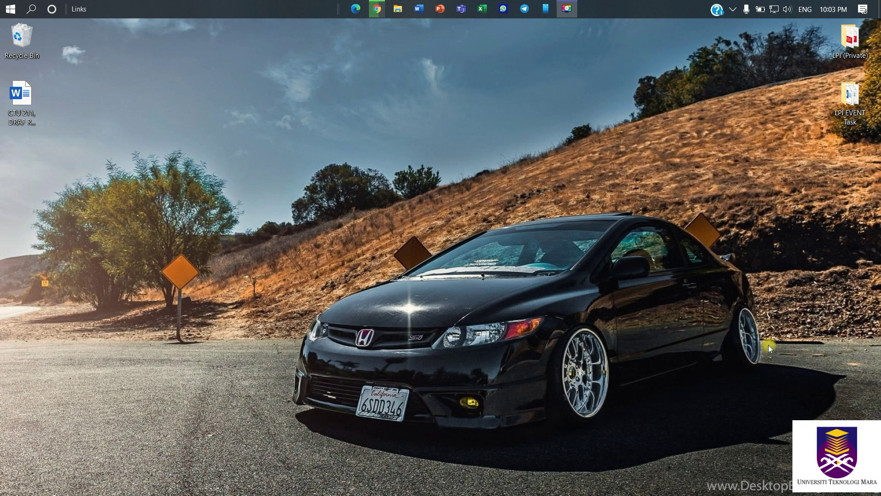
Start NI Multisim 14.2, extend its evaluation in the Multisim Licensing Wizard, and launch the program.
{"action": "key", "text": "super"}
{"action": "left_click", "coordinate": [14, 88]}
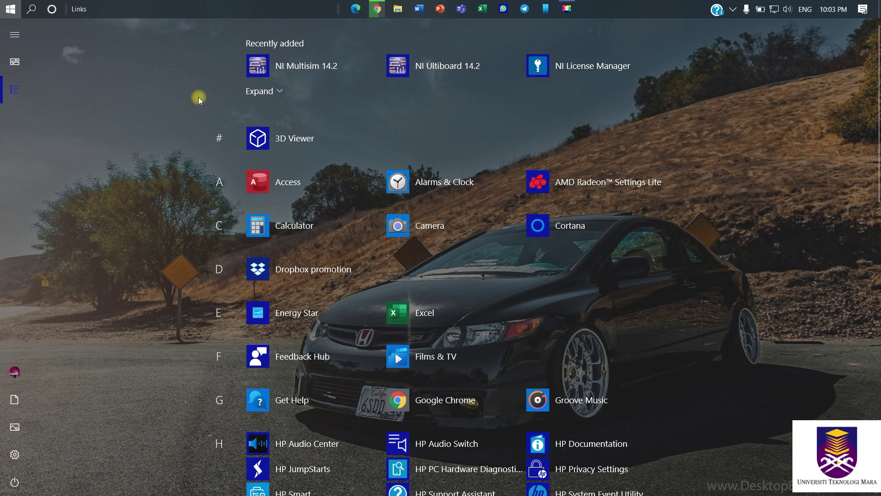
{"action": "left_click", "coordinate": [320, 68]}
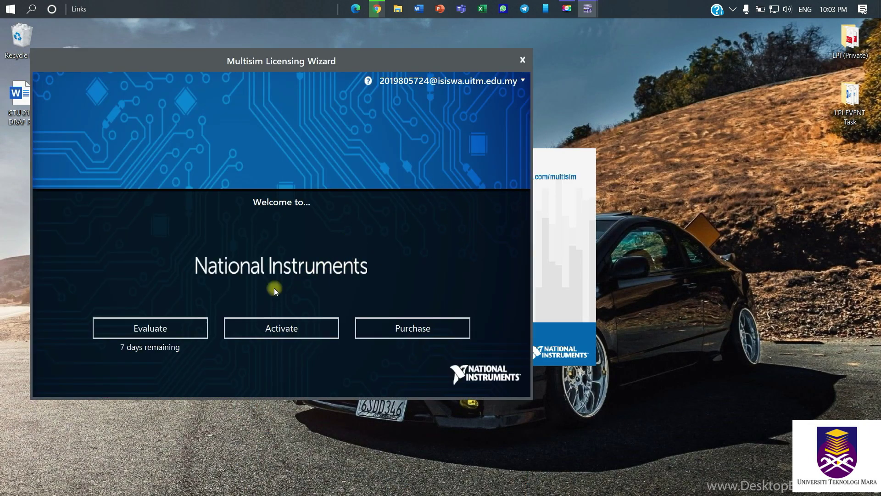
{"action": "left_click", "coordinate": [160, 332]}
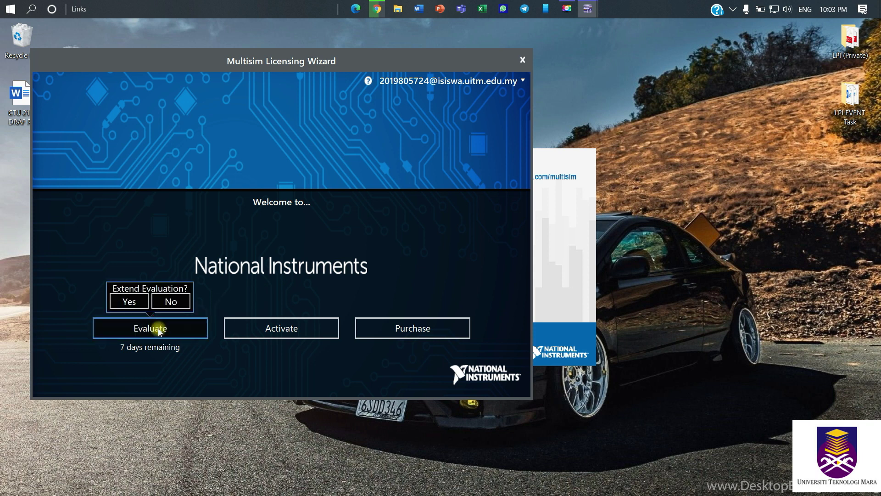
{"action": "left_click", "coordinate": [138, 301]}
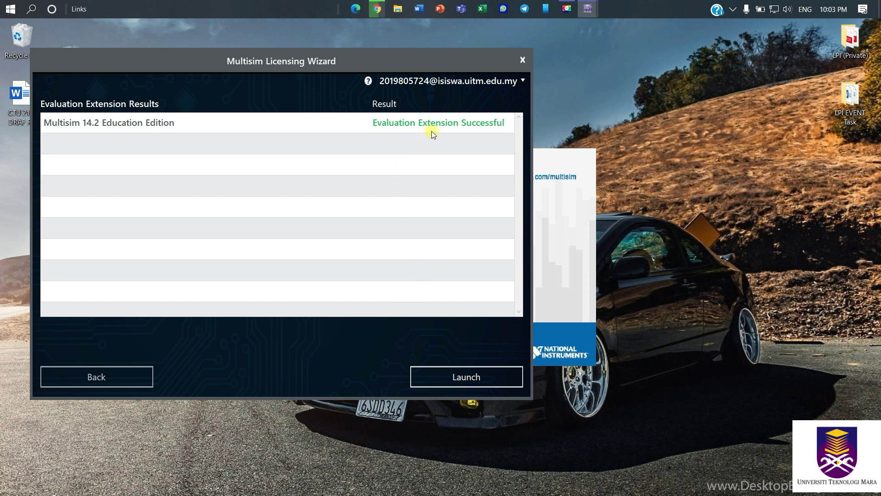
{"action": "left_click", "coordinate": [465, 377]}
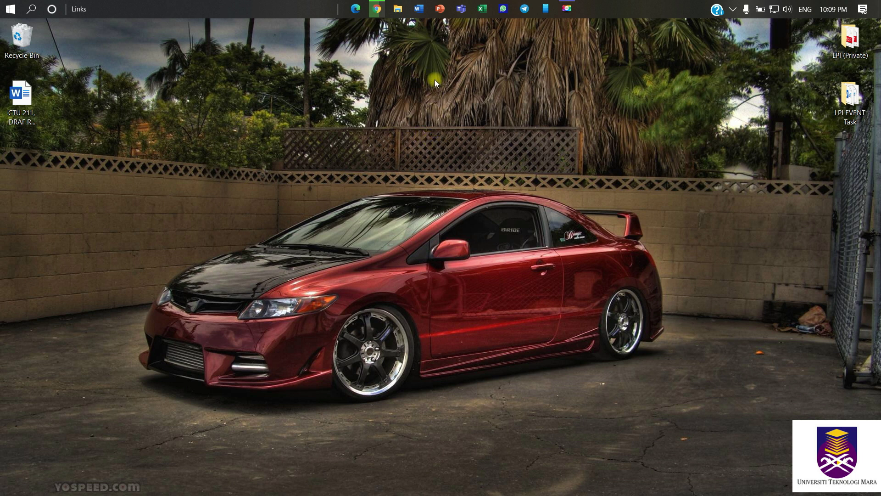
Switch to Chrome, search the web for anydesk and open the Downloads page of the AnyDesk site.
{"action": "left_click", "coordinate": [384, 11]}
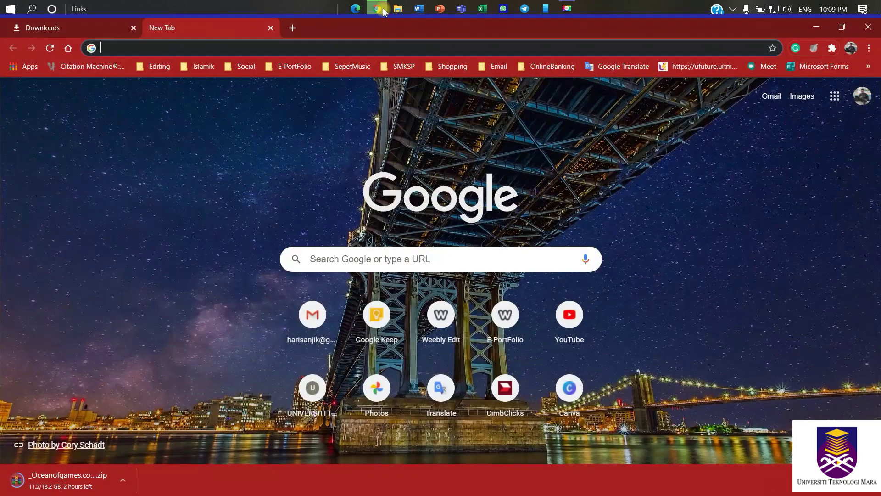
{"action": "left_click", "coordinate": [333, 48]}
{"action": "type", "text": "an"}
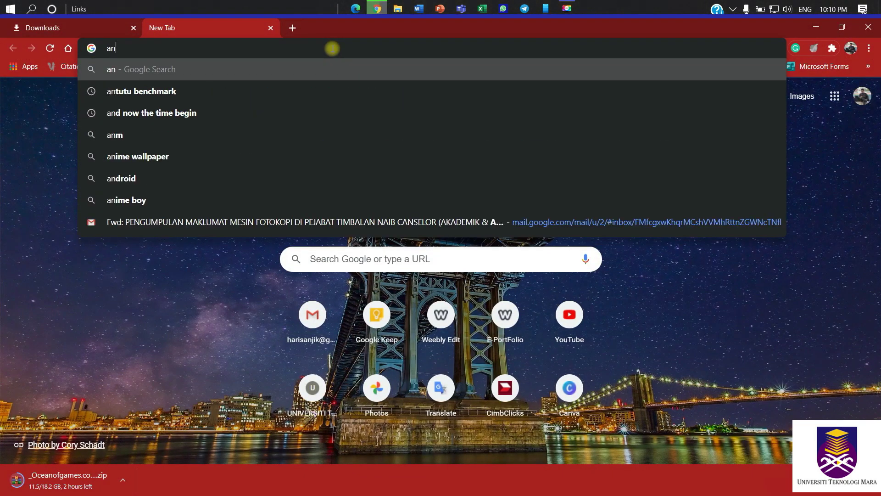
{"action": "type", "text": "ydesk"}
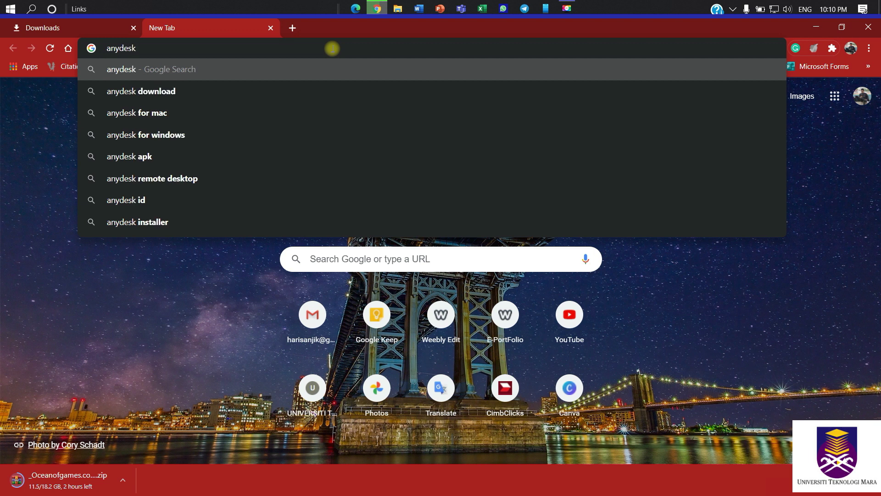
{"action": "key", "text": "Return"}
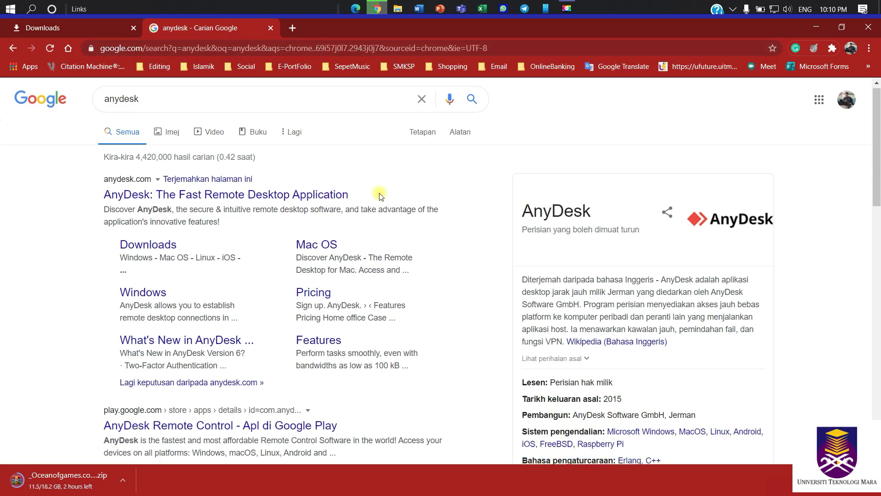
{"action": "scroll", "coordinate": [379, 195], "scroll_direction": "down", "scroll_amount": 1}
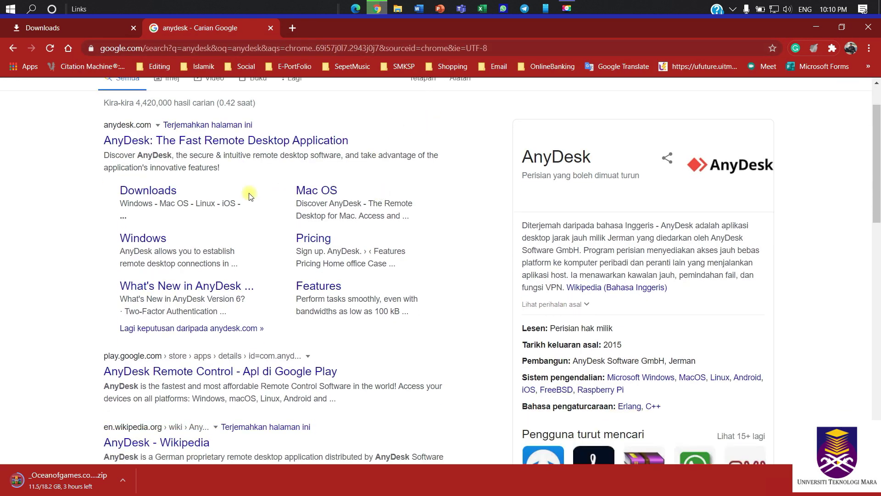
{"action": "left_click", "coordinate": [159, 196]}
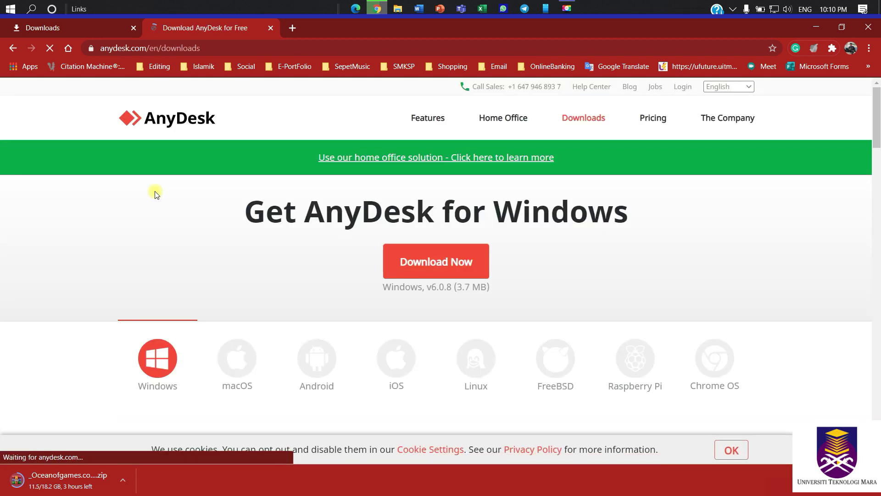
Download AnyDesk for Windows and launch the downloaded AnyDesk.exe.
{"action": "scroll", "coordinate": [156, 195], "scroll_direction": "down", "scroll_amount": 1}
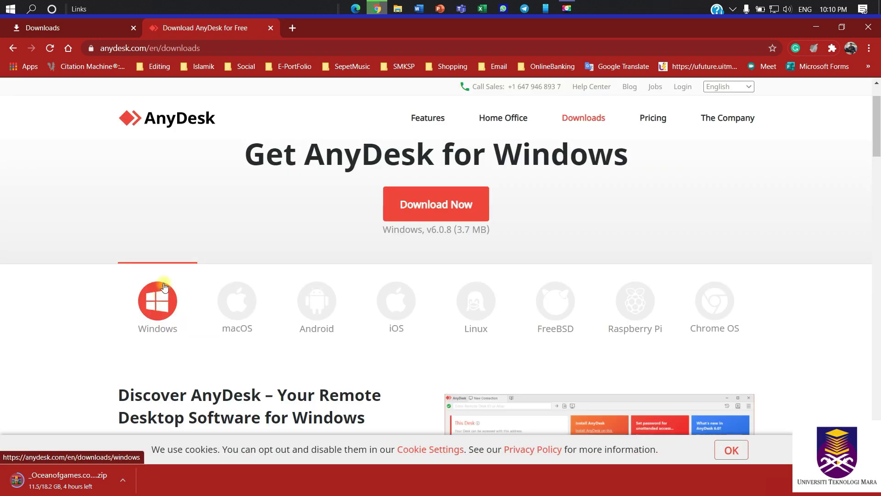
{"action": "left_click", "coordinate": [404, 207]}
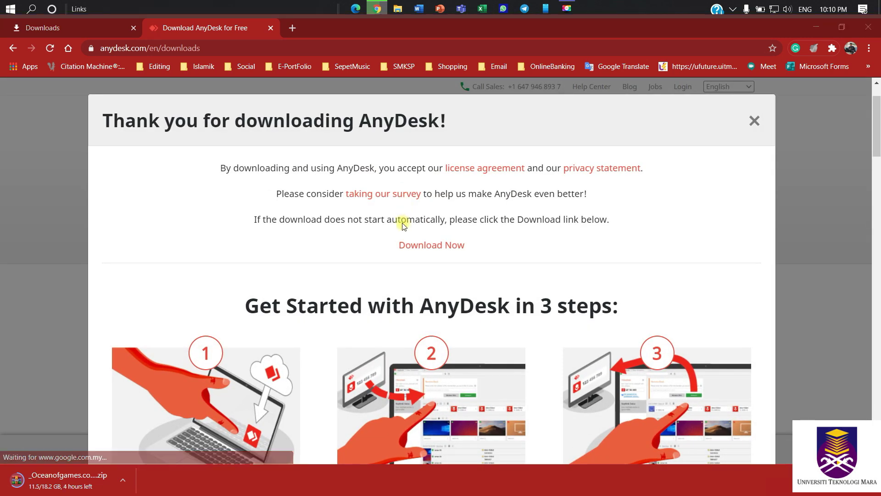
{"action": "left_click", "coordinate": [340, 275]}
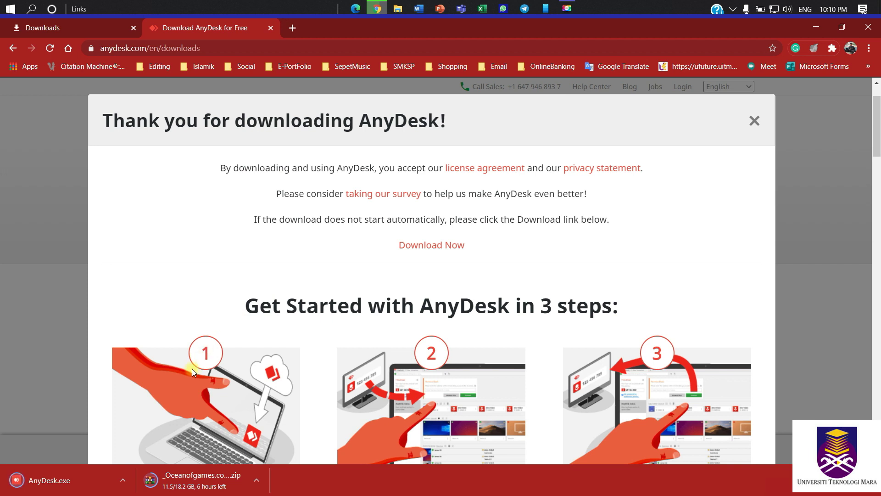
{"action": "left_click", "coordinate": [64, 481]}
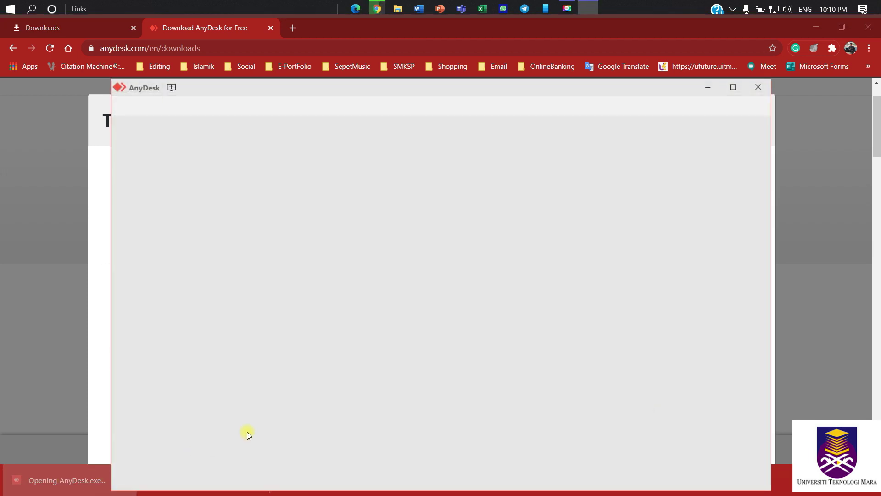